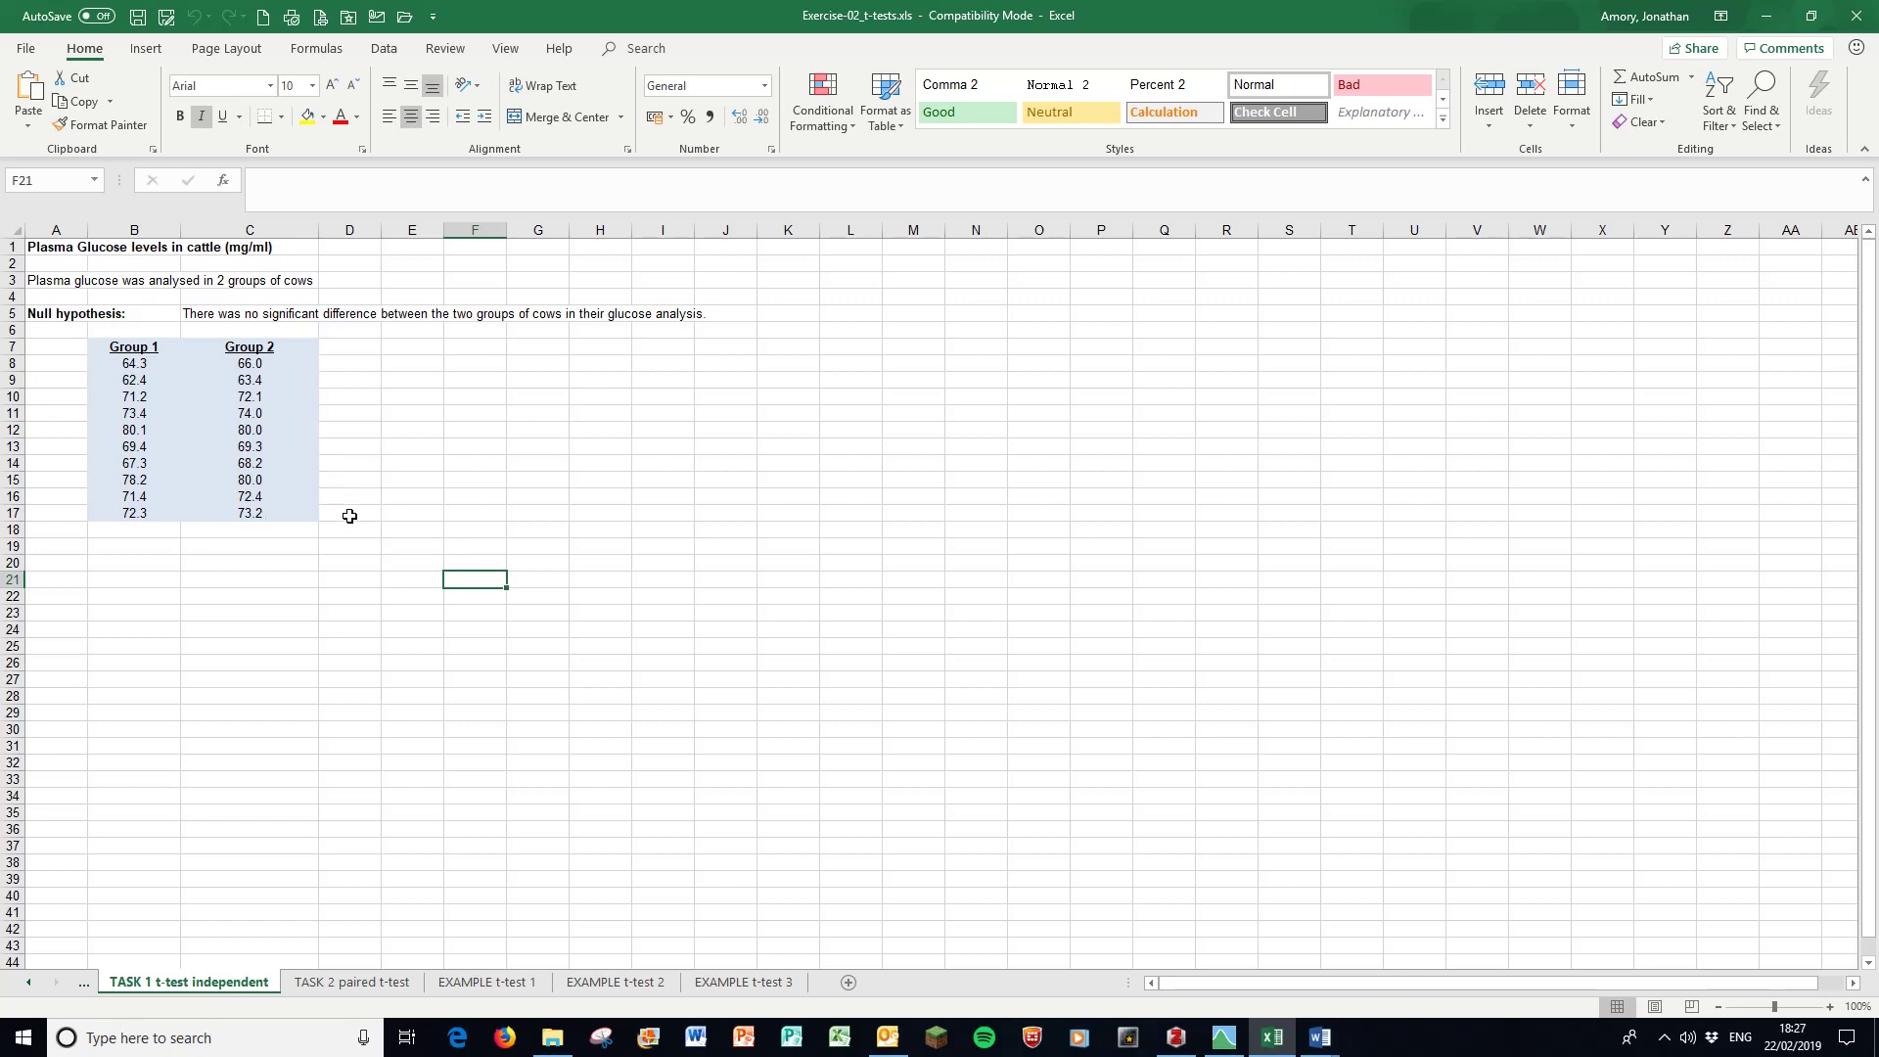
Copy the Group 1 and Group 2 glucose values in B7:C17 from Excel.
drag(139, 350, 254, 513)
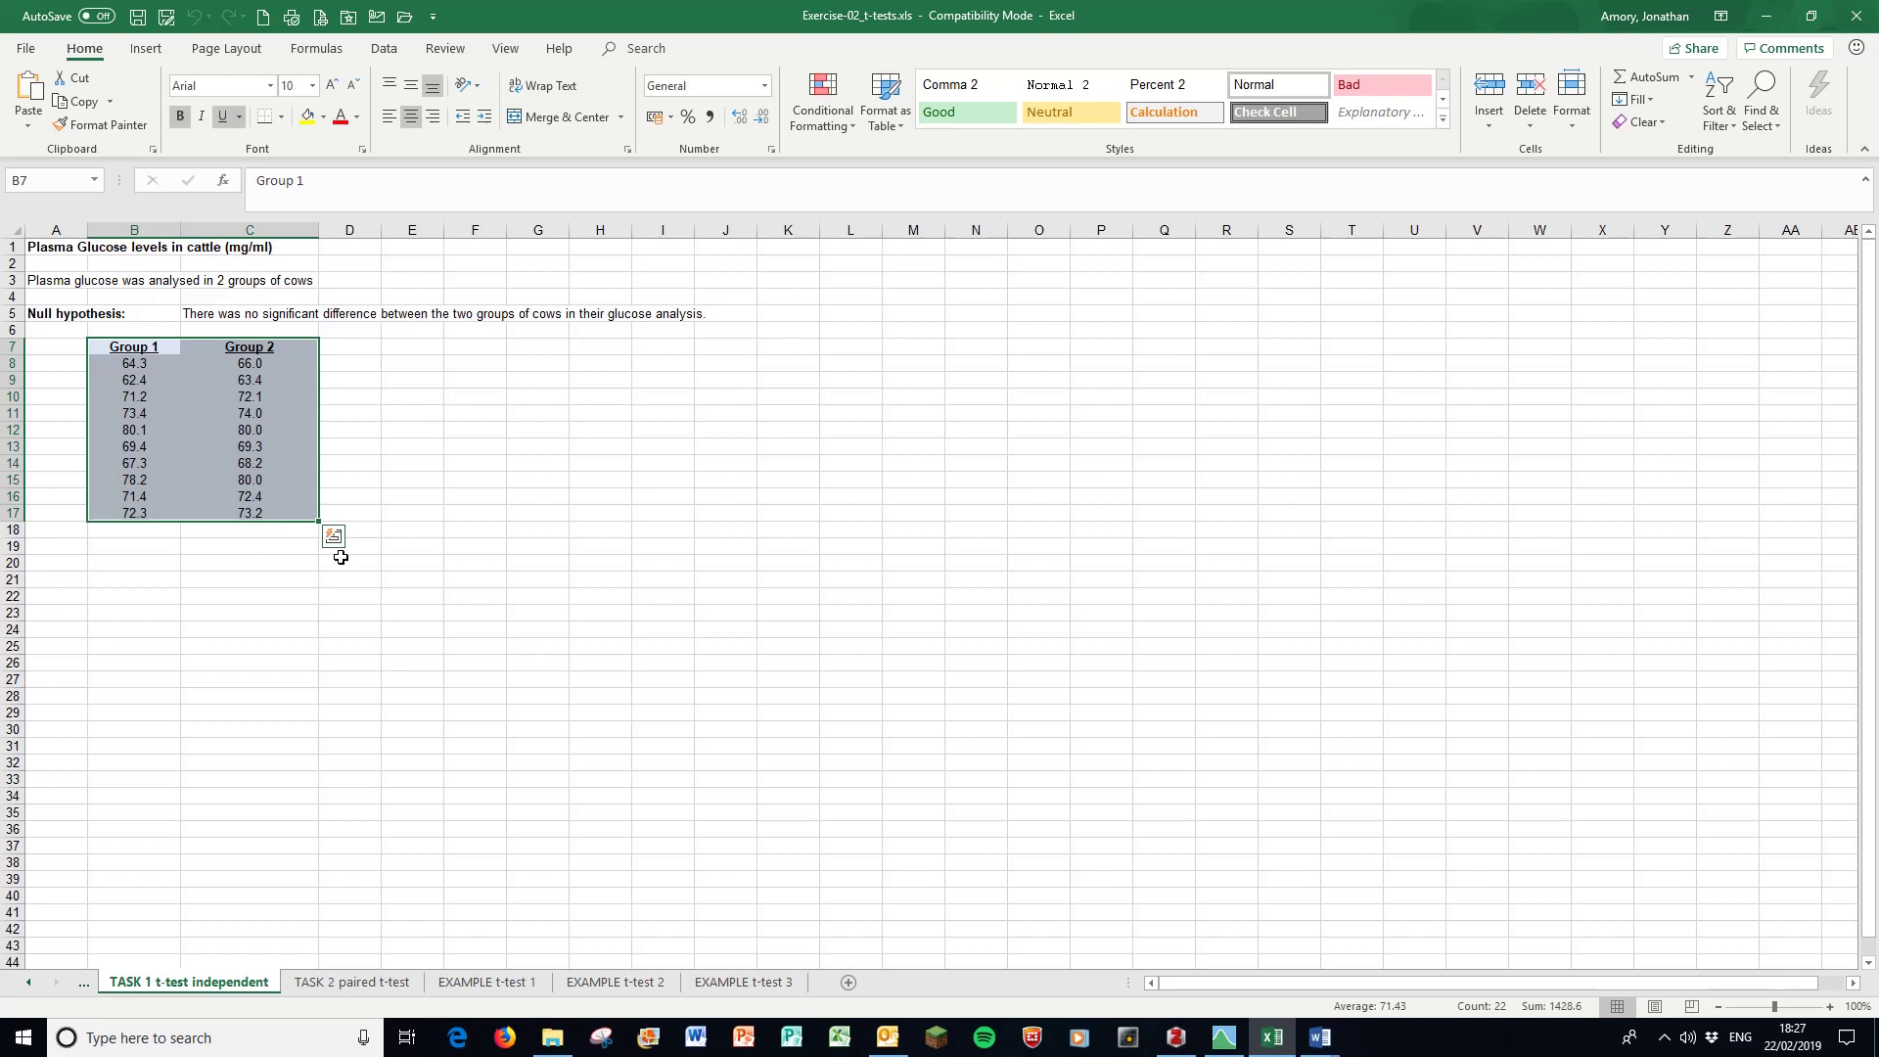
right_click(229, 442)
click(283, 479)
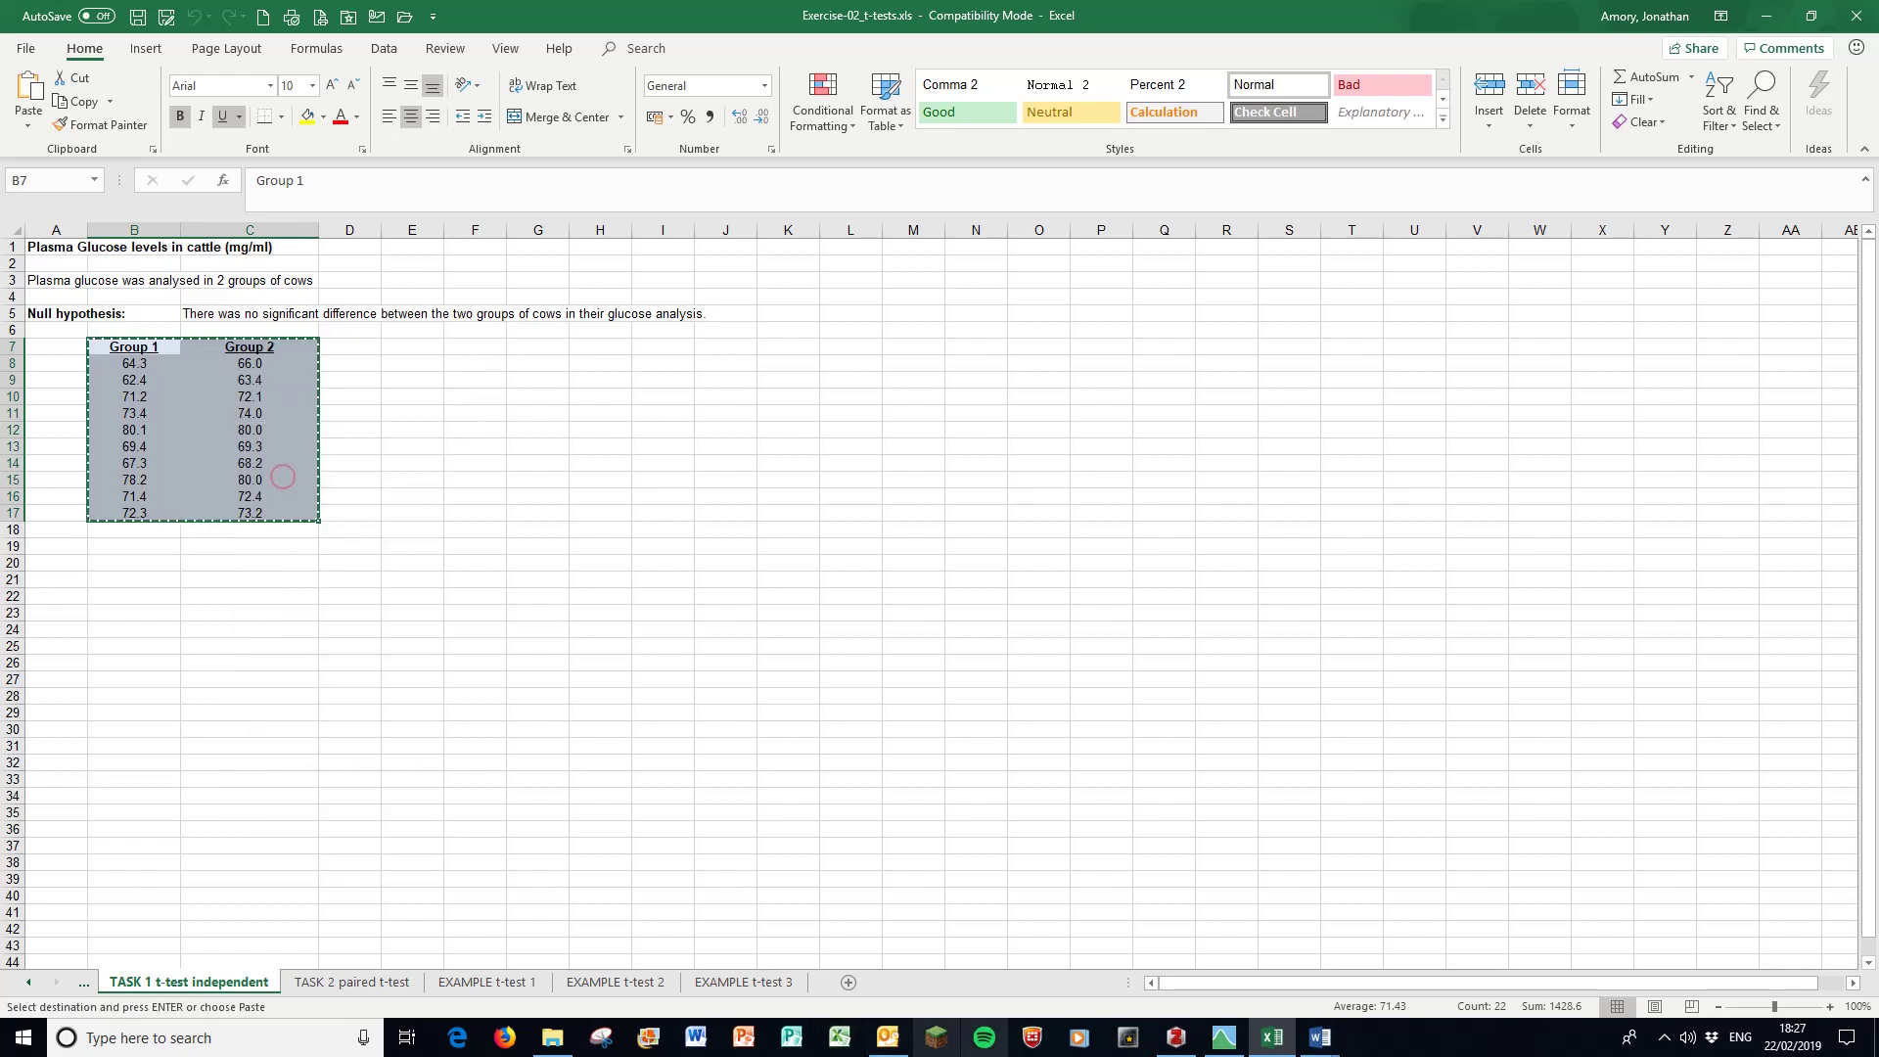
Create a new Genstat spreadsheet, Book;1, from the copied glucose data.
click(1223, 1039)
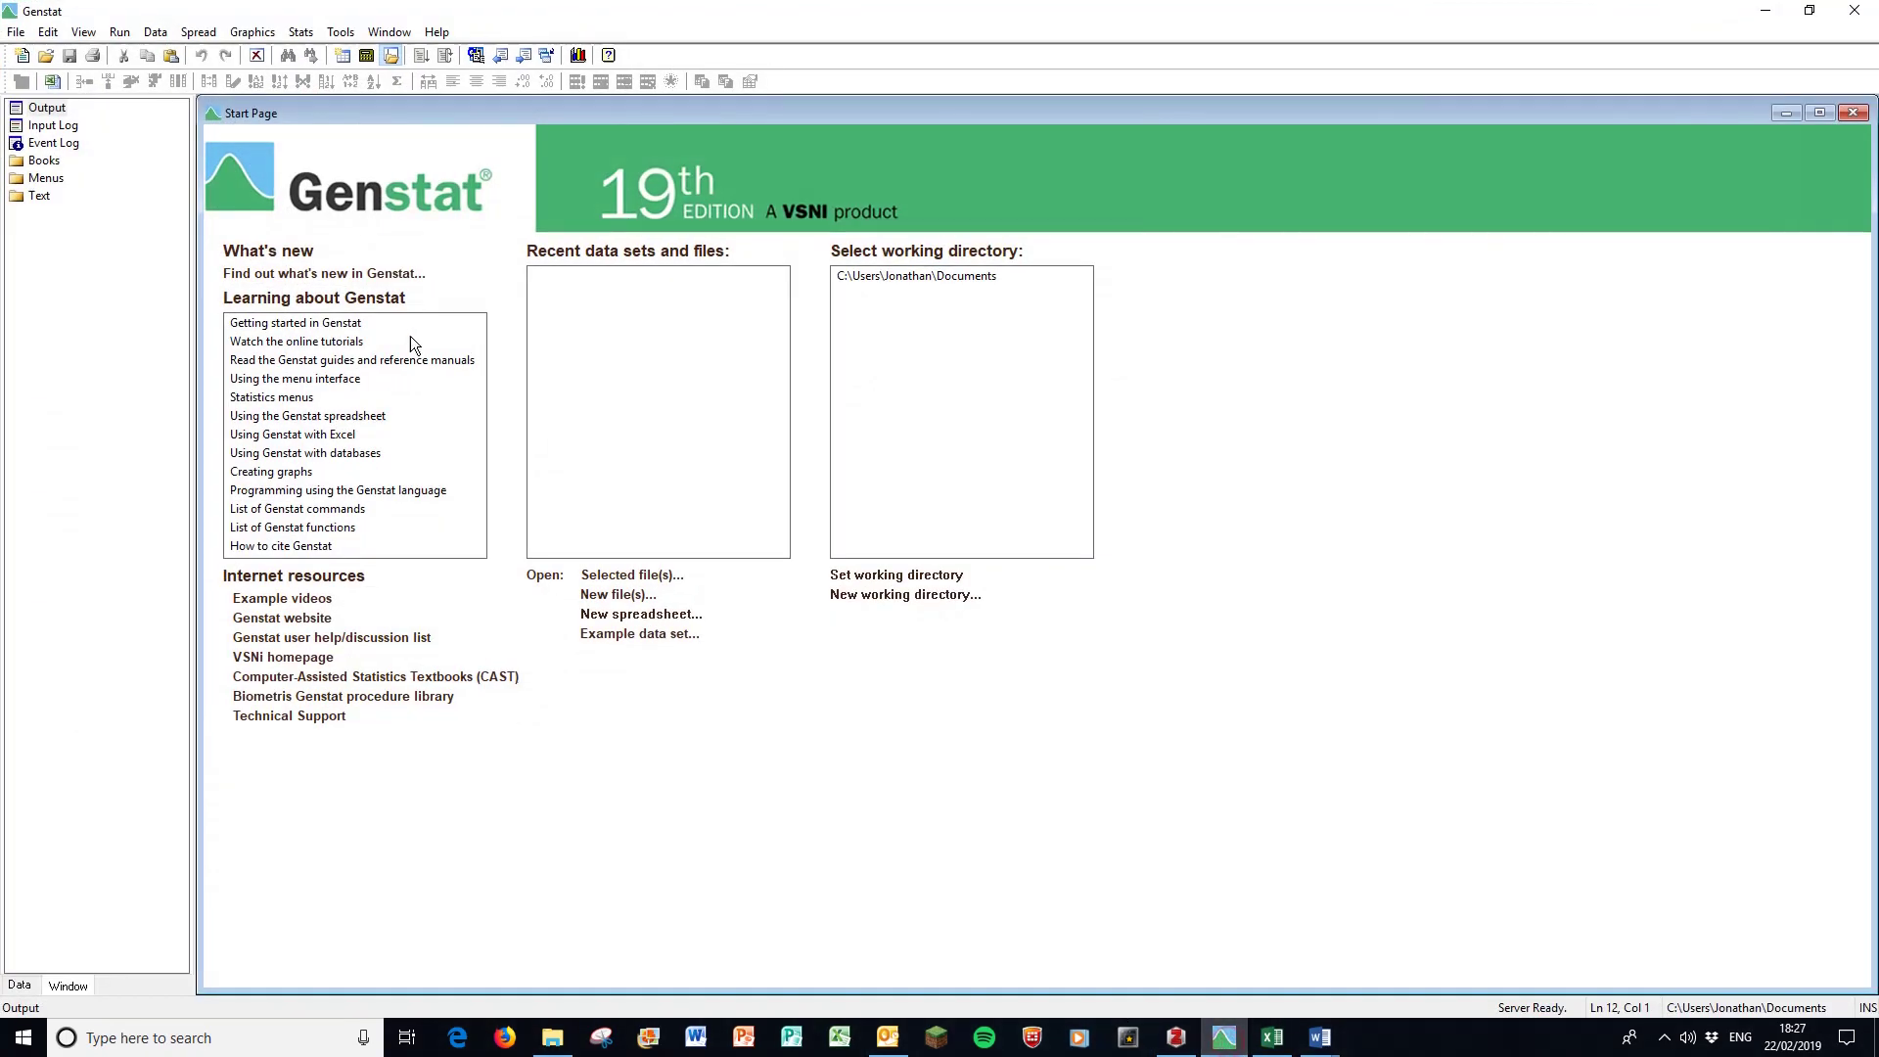
click(198, 32)
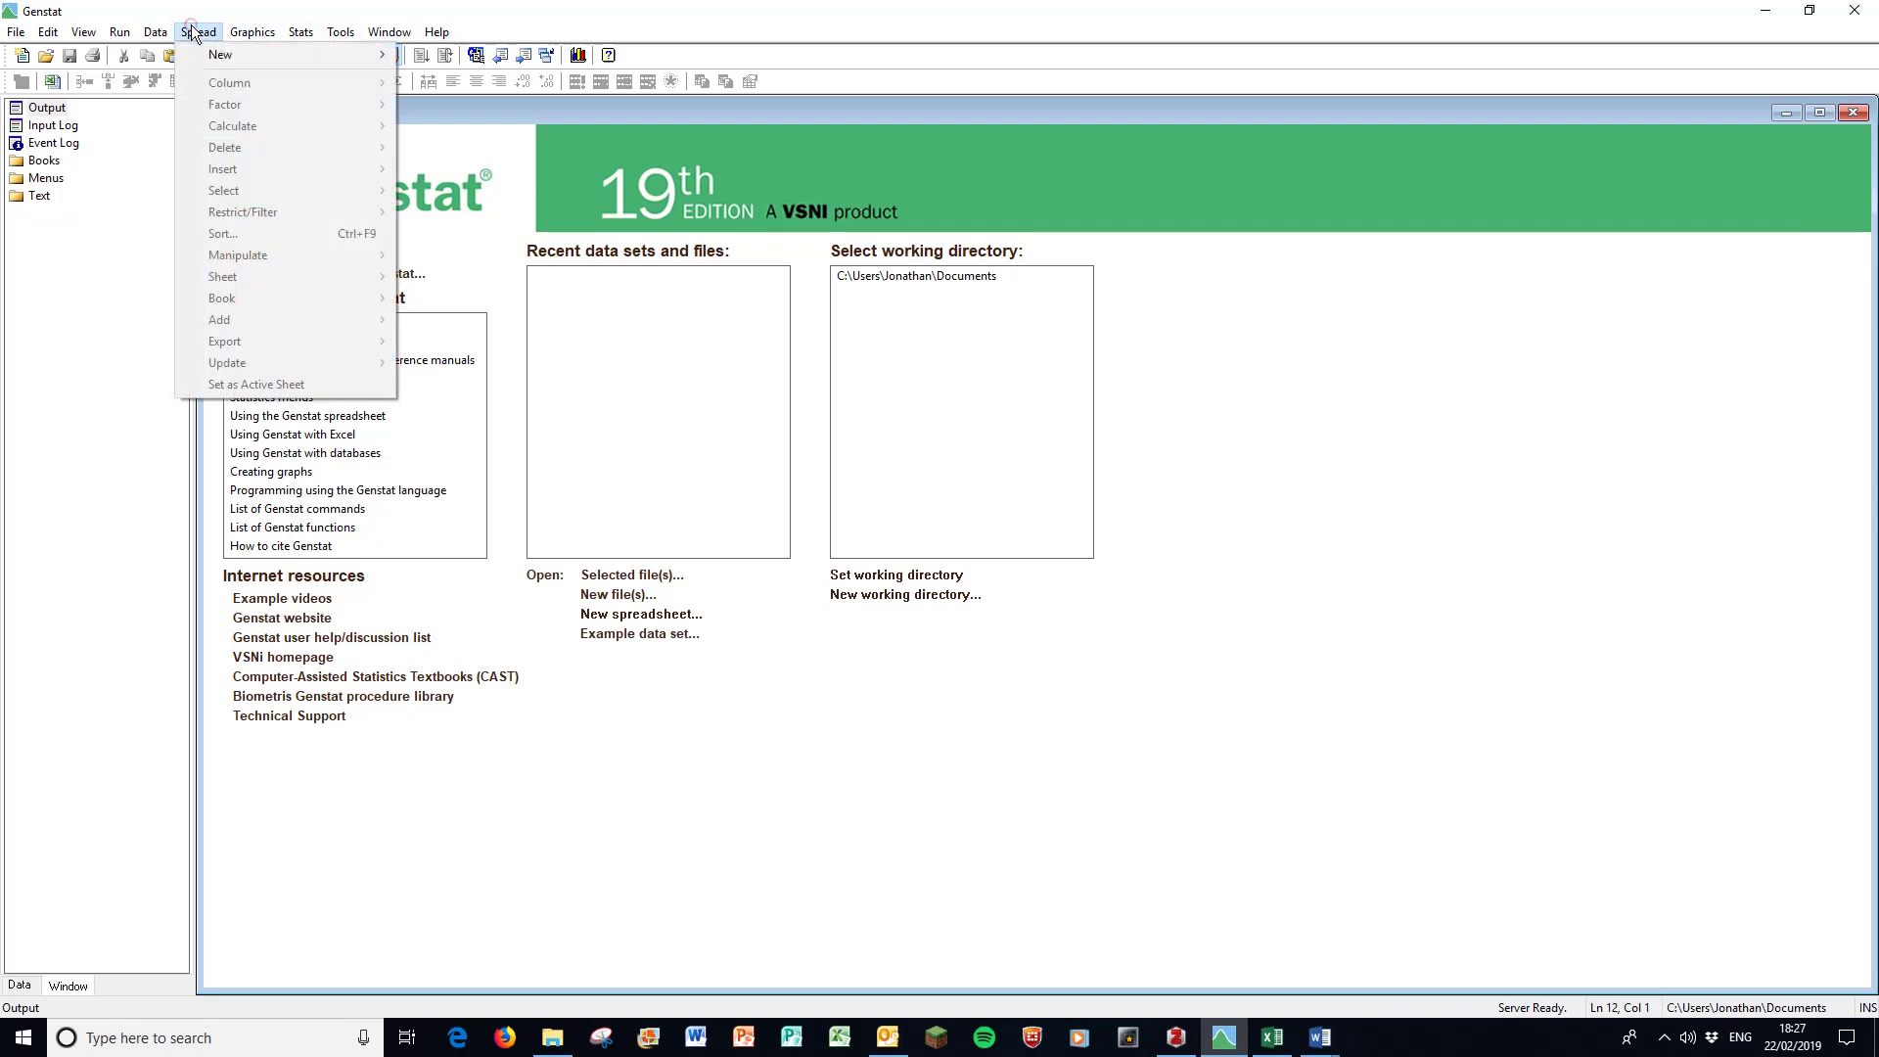
mouse_move(211, 61)
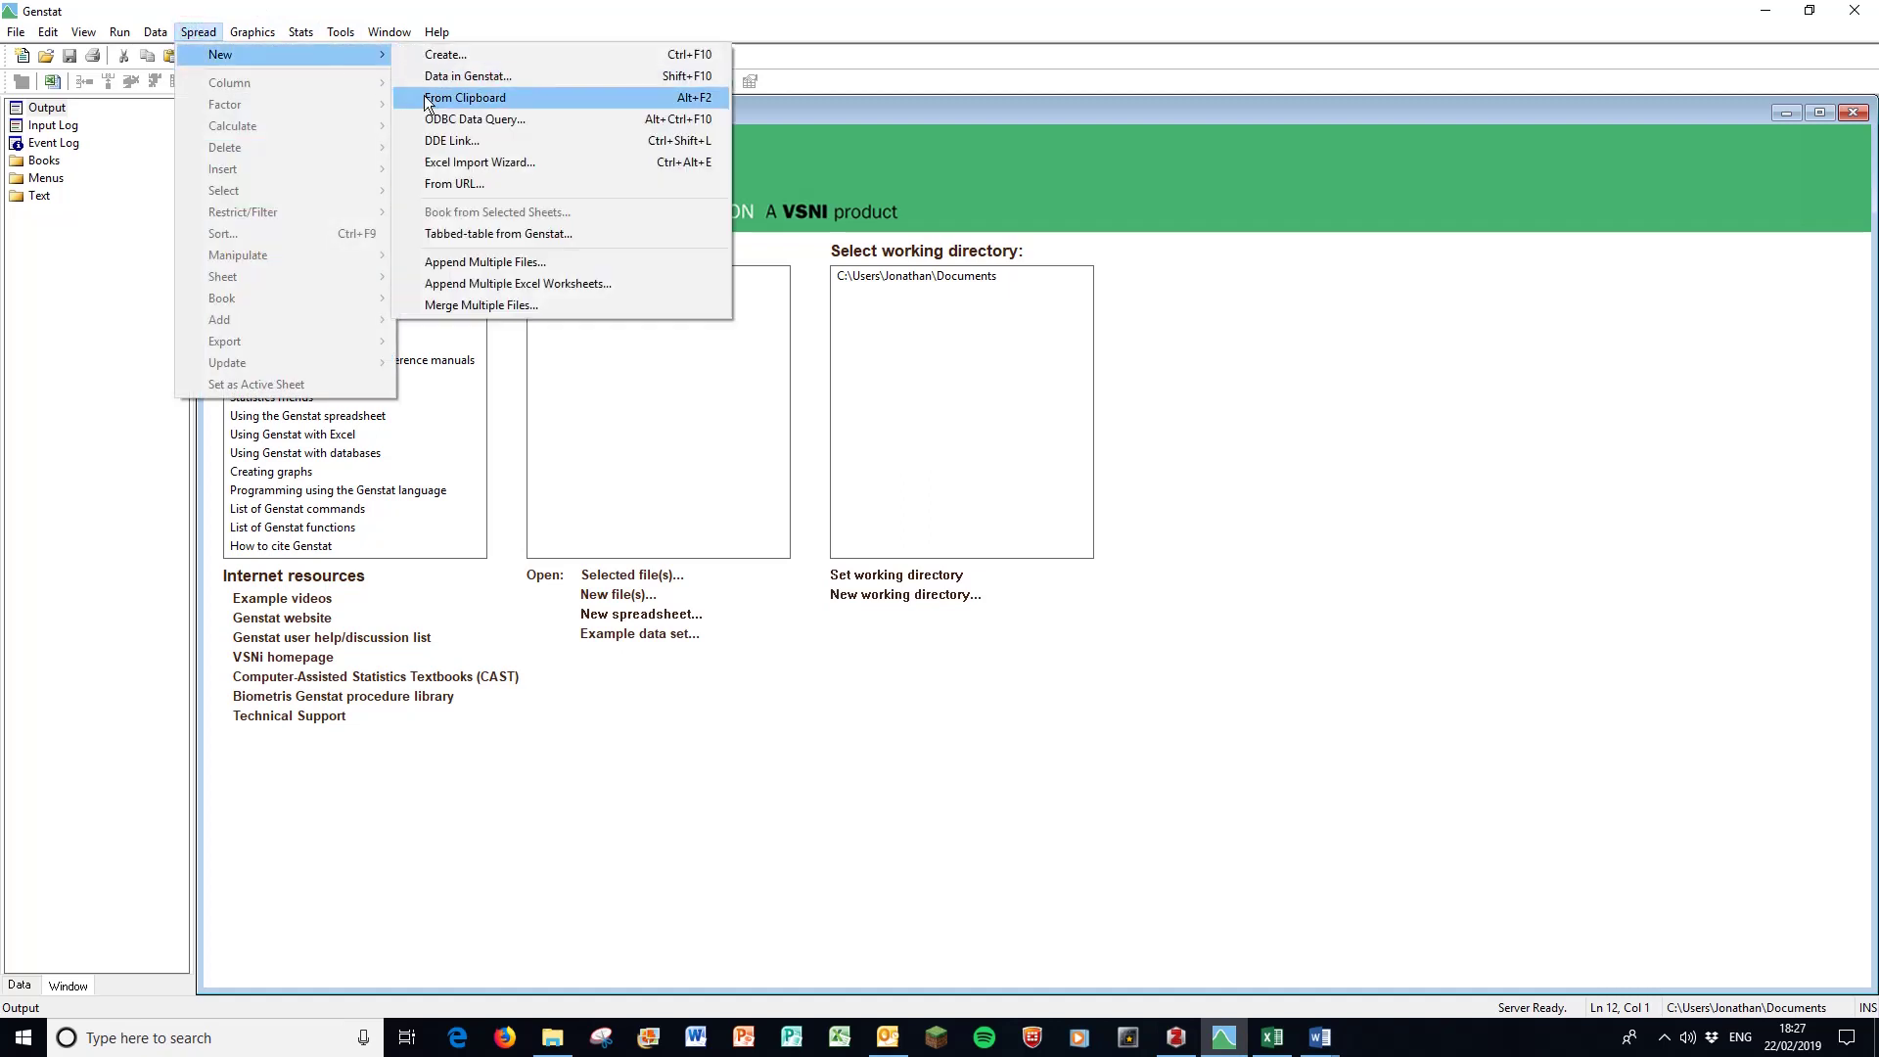
click(423, 97)
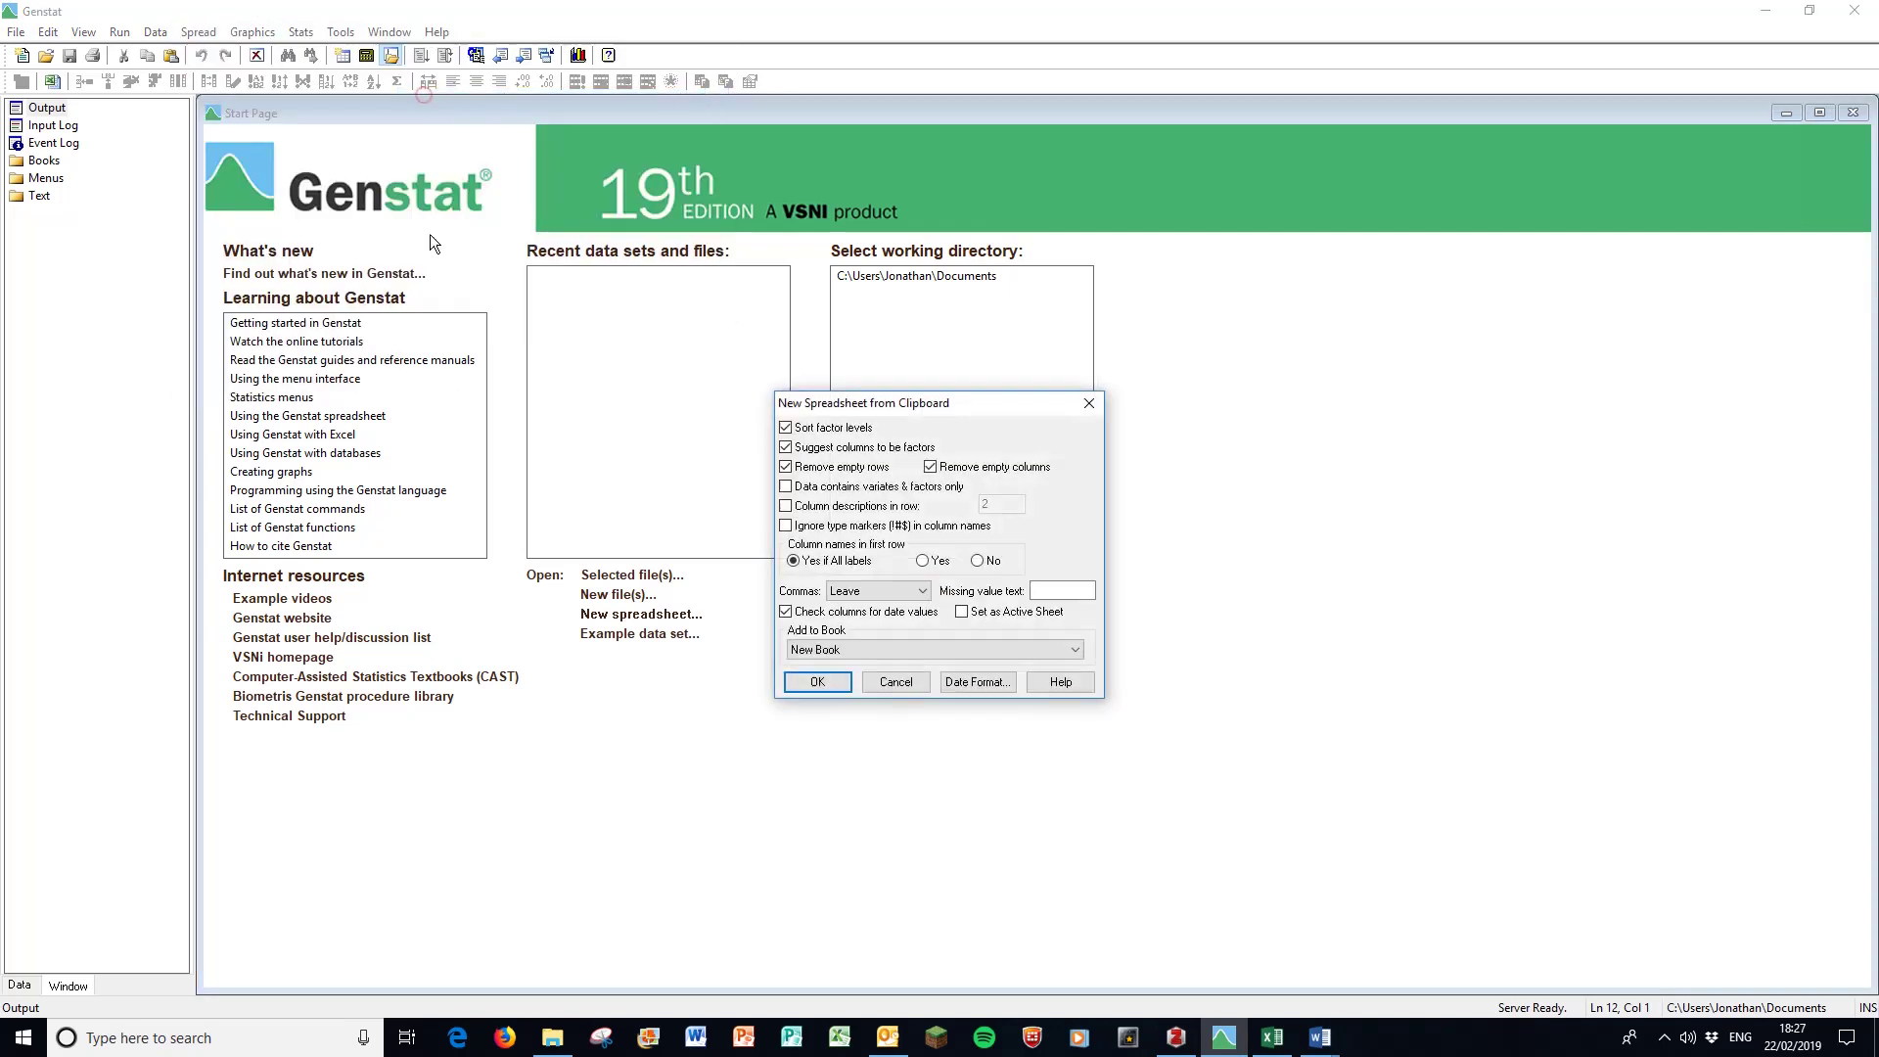
click(826, 688)
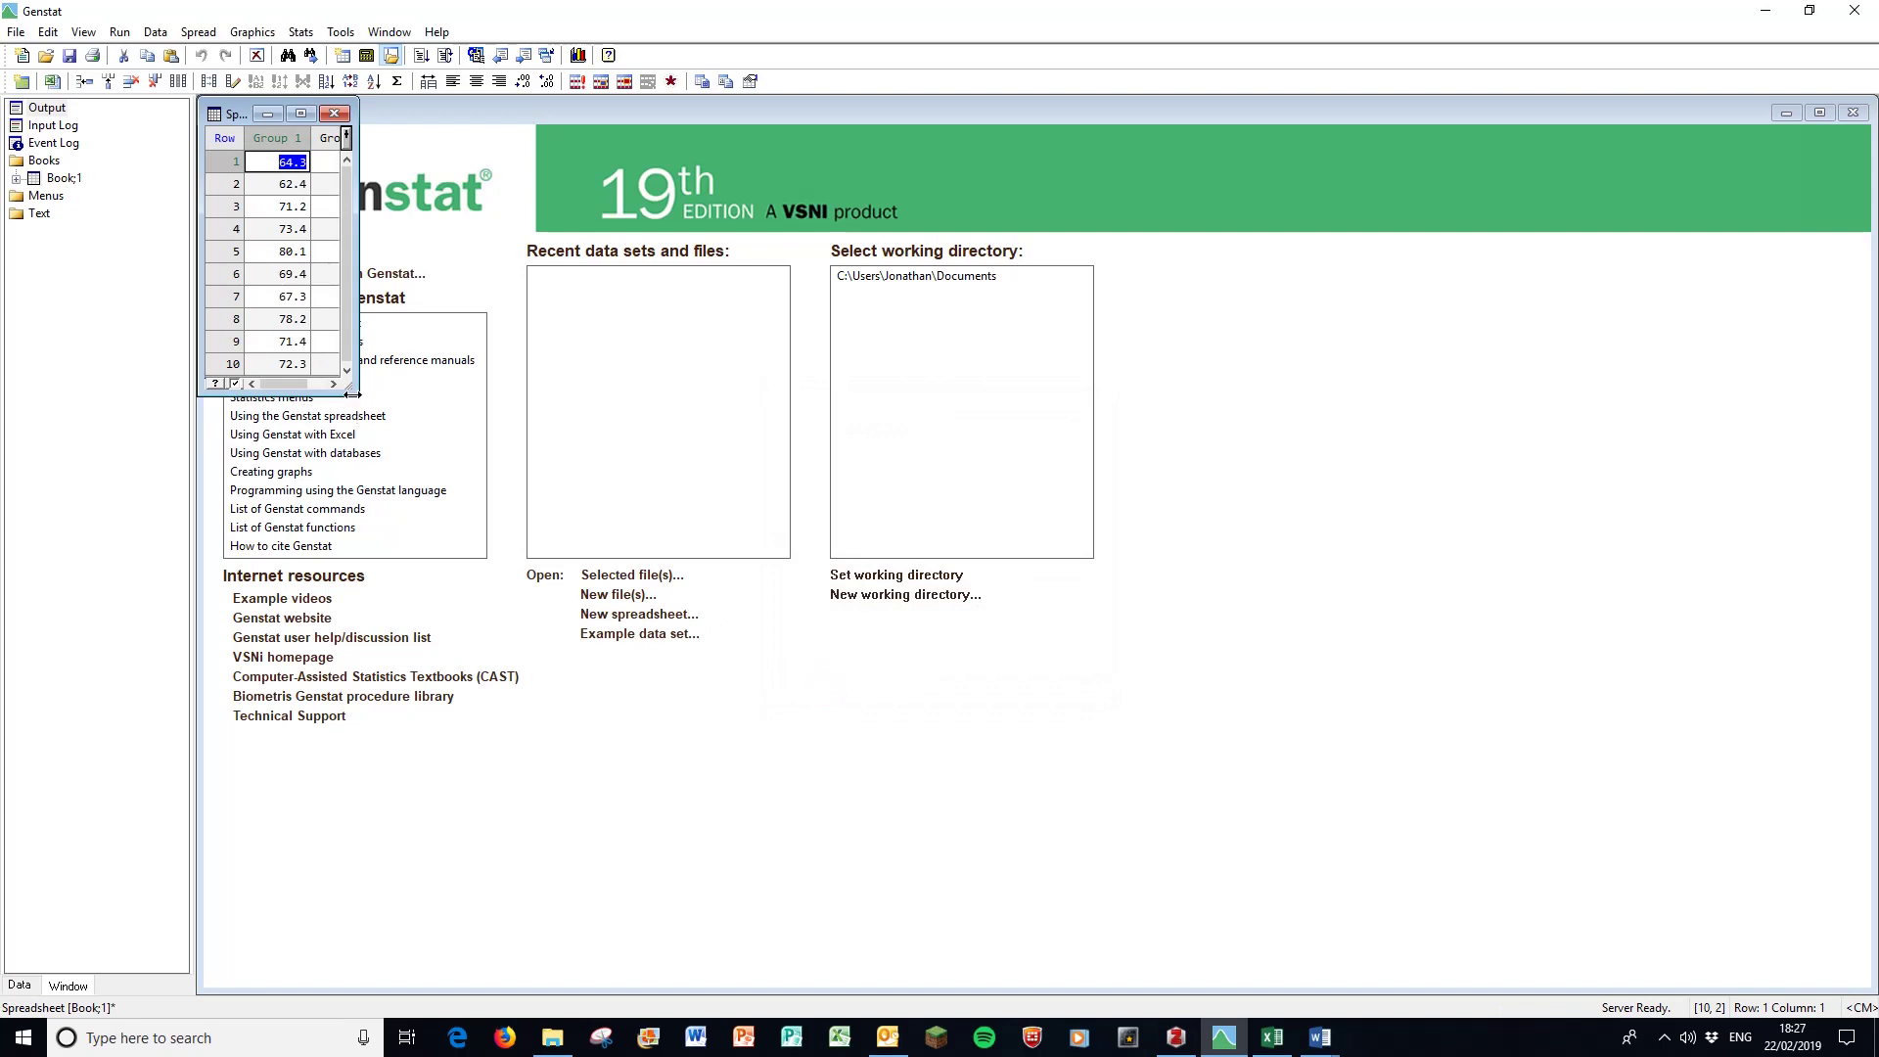
Enlarge the spreadsheet window so both 10-row Group columns are visible.
drag(349, 387, 458, 452)
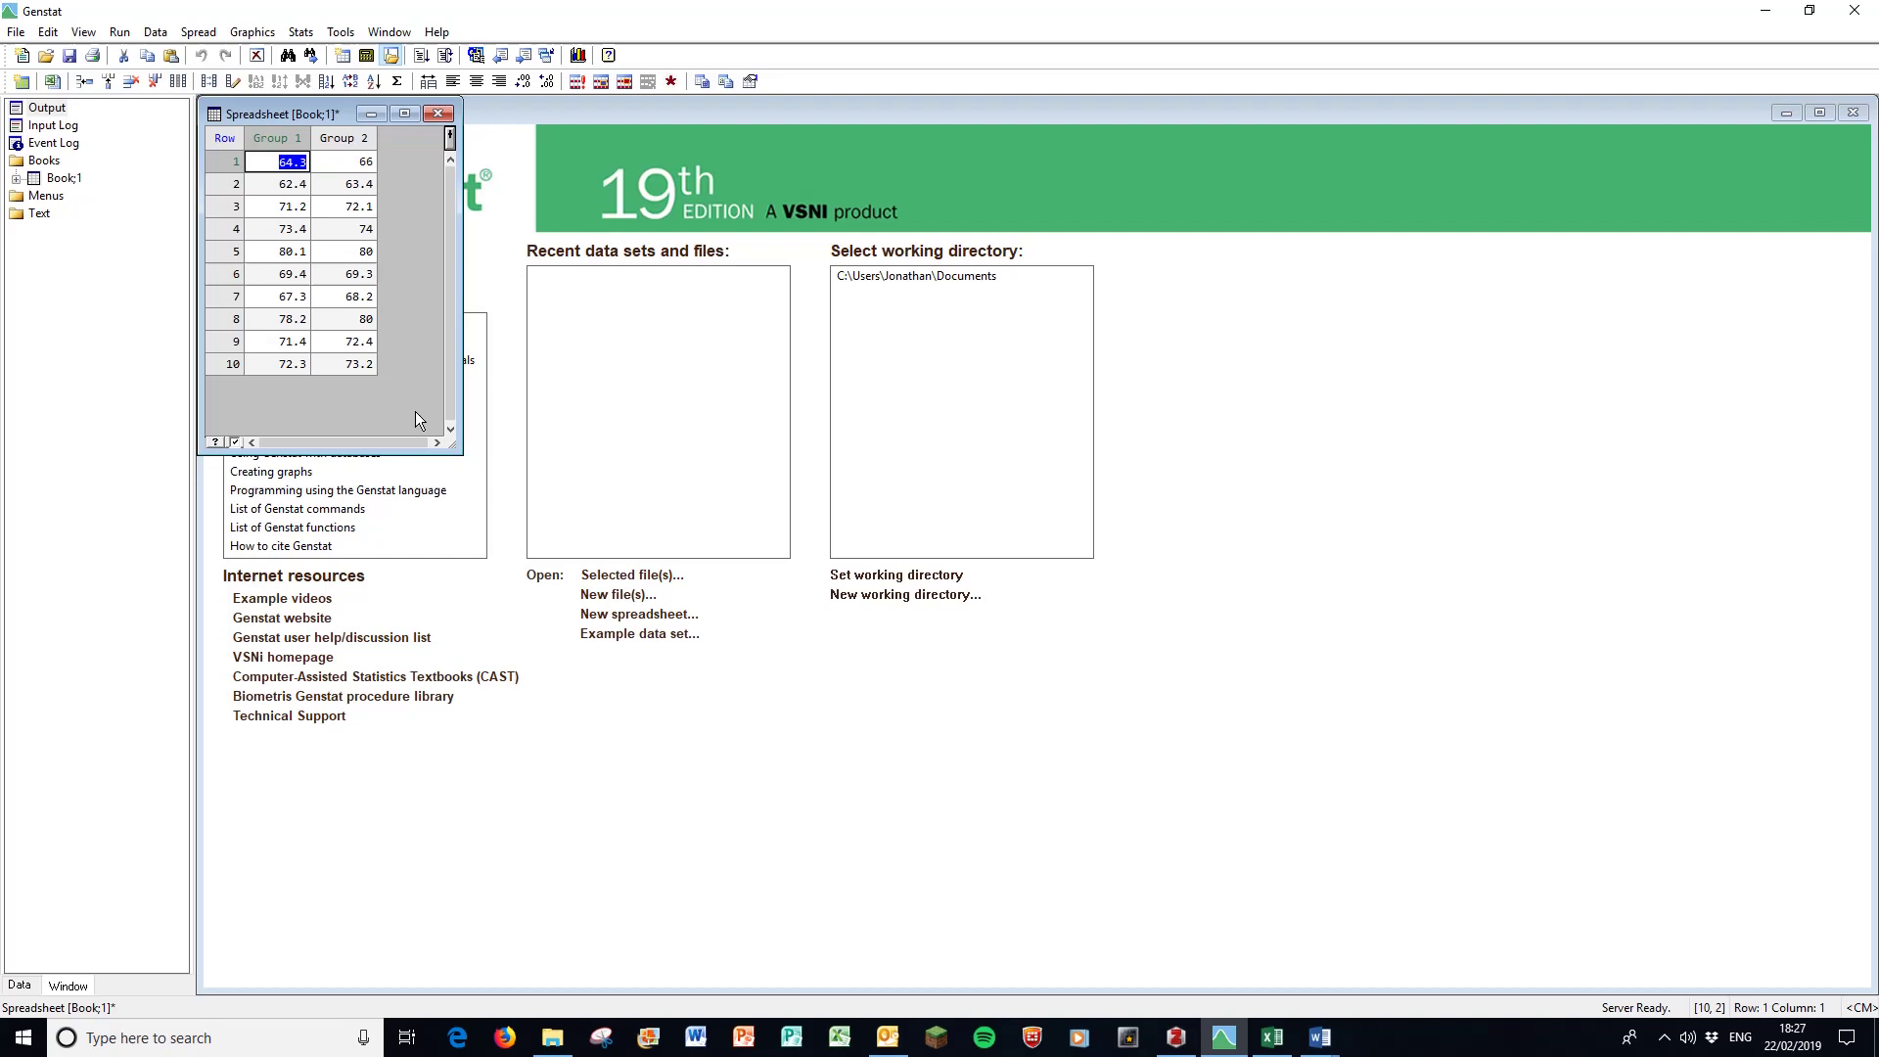
click(302, 32)
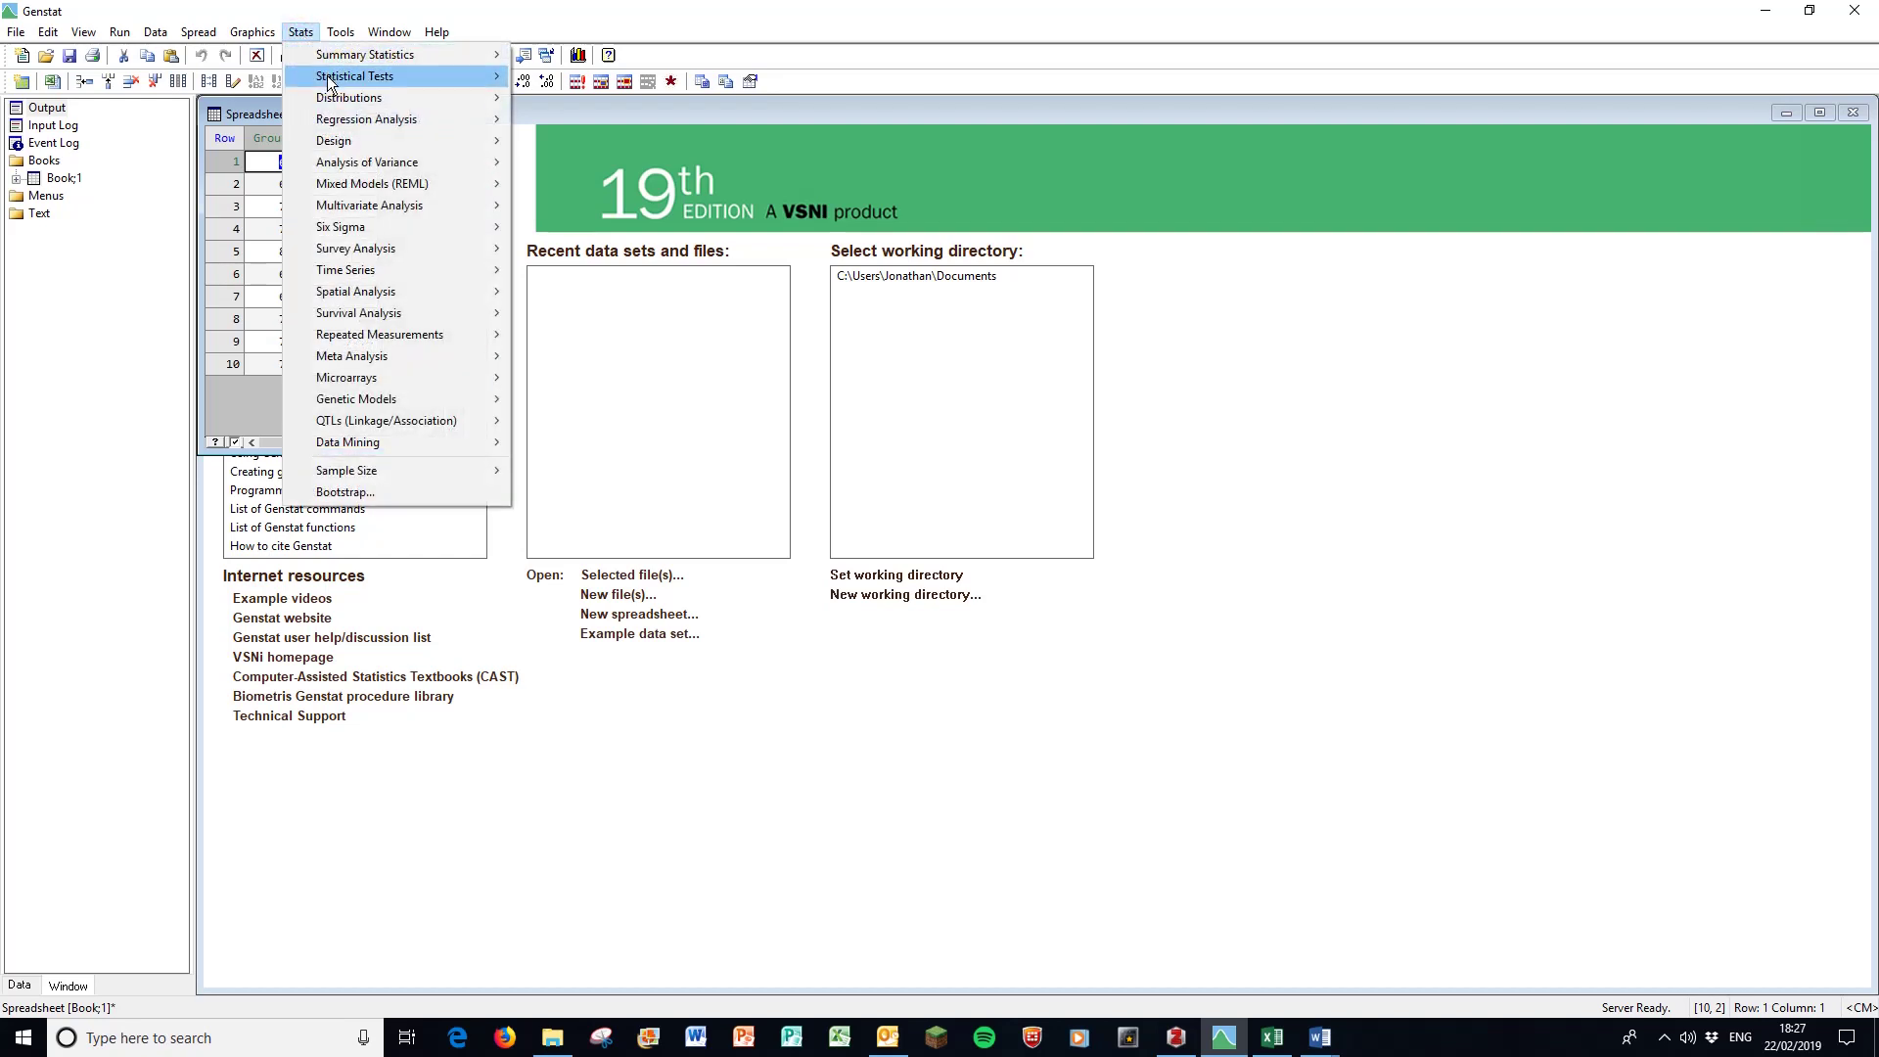
mouse_move(330, 83)
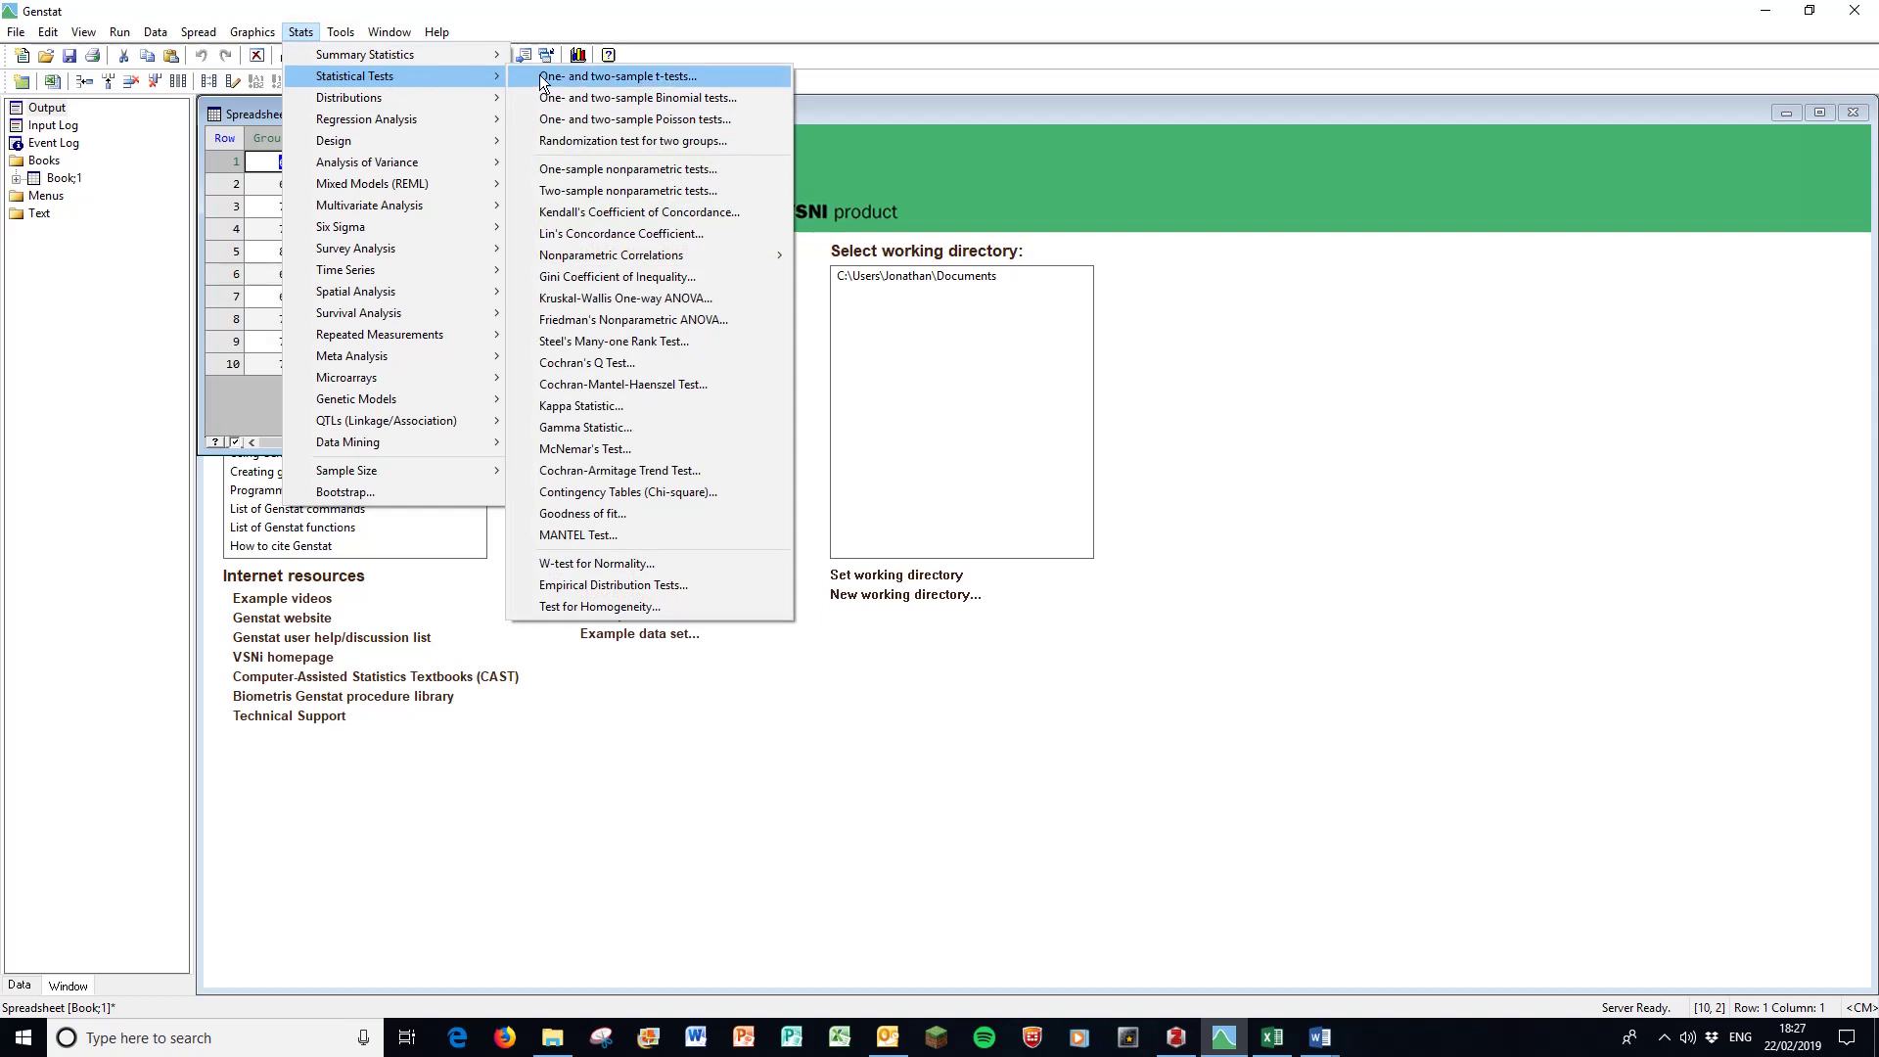
Set up a two-sample t-test with Group_1 and Group_2 as the data variates.
click(658, 84)
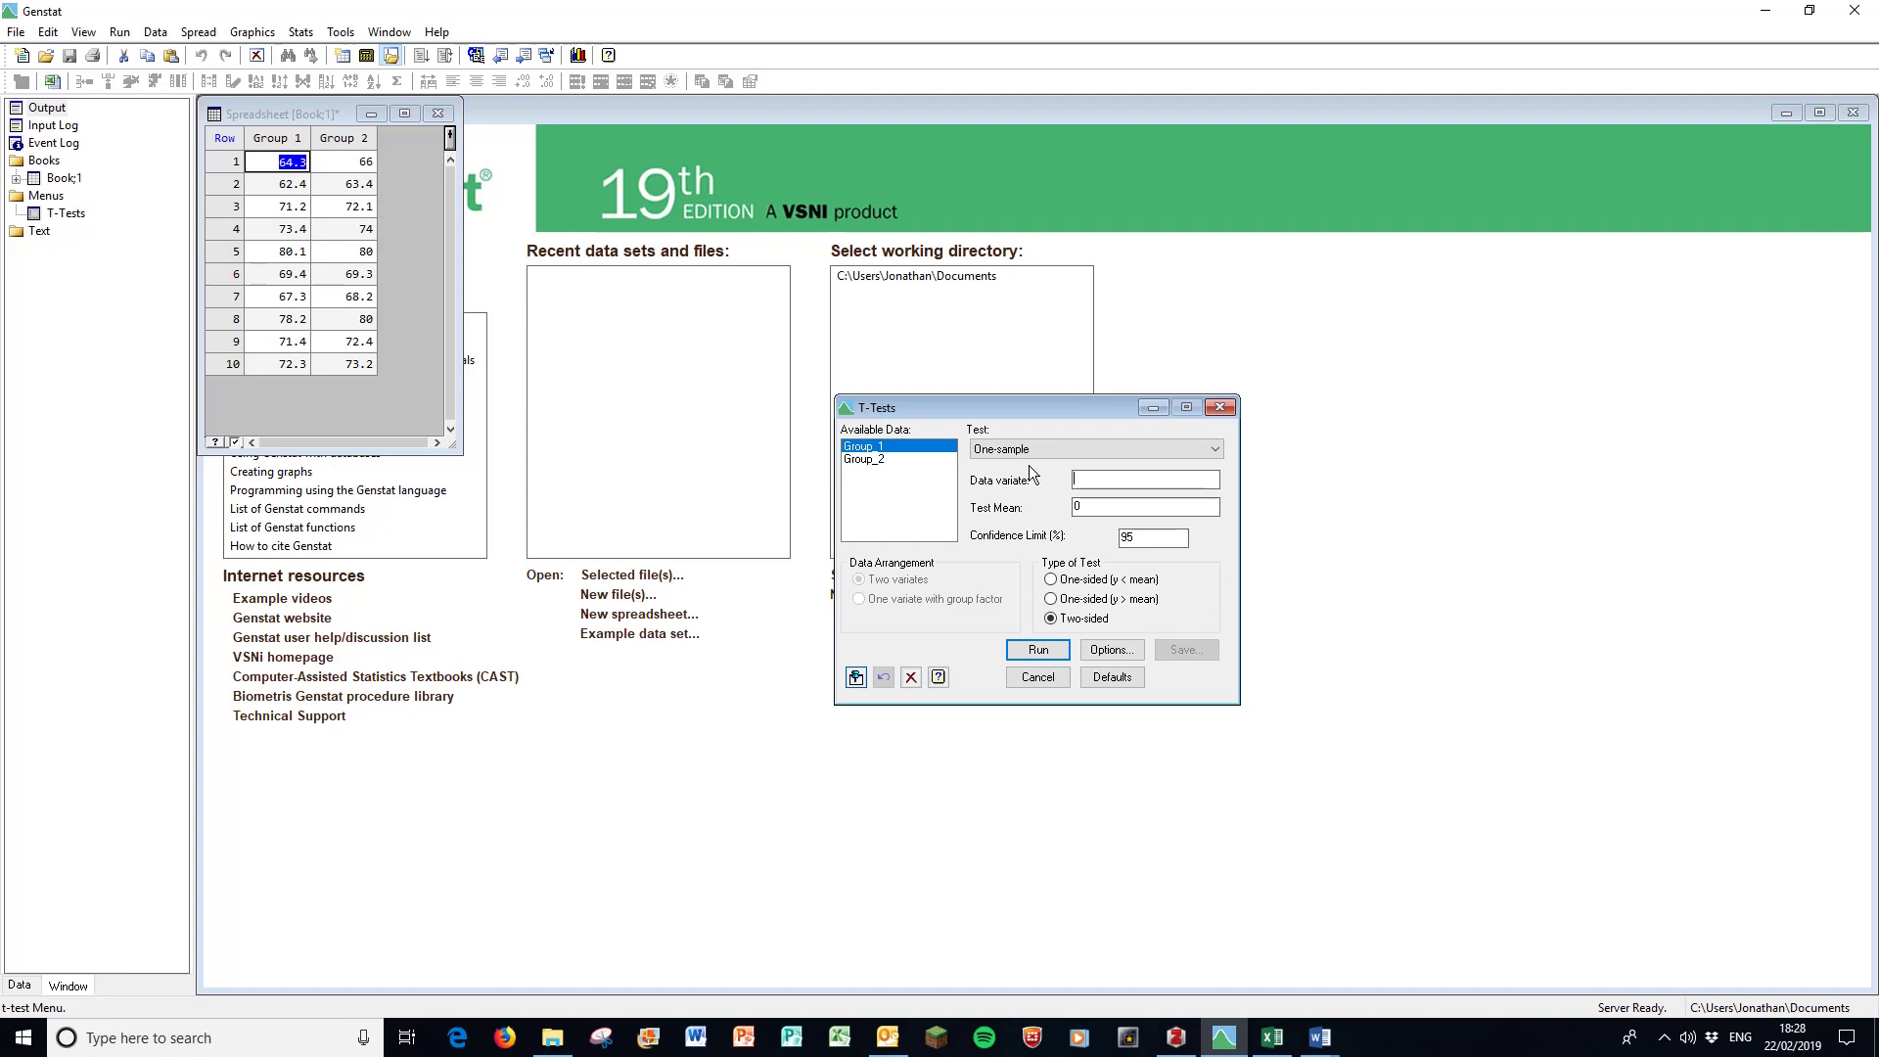
click(1213, 451)
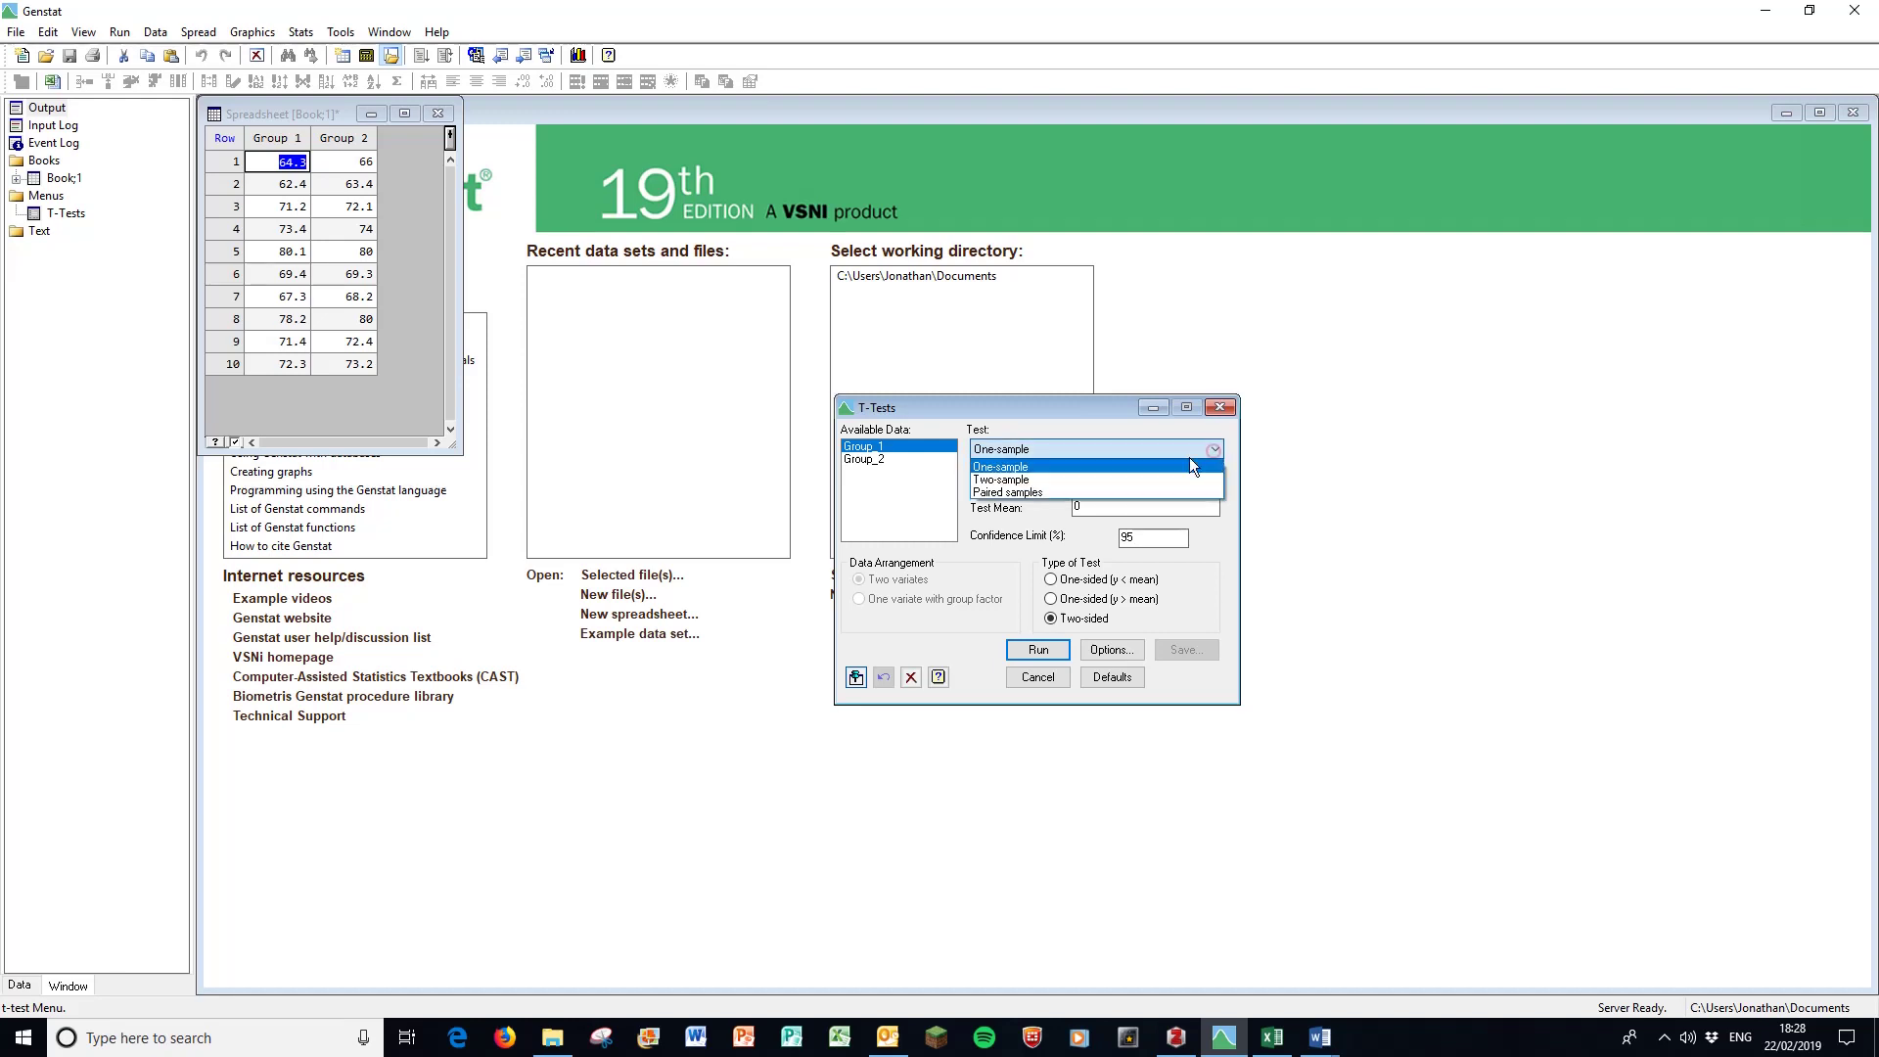
click(1113, 480)
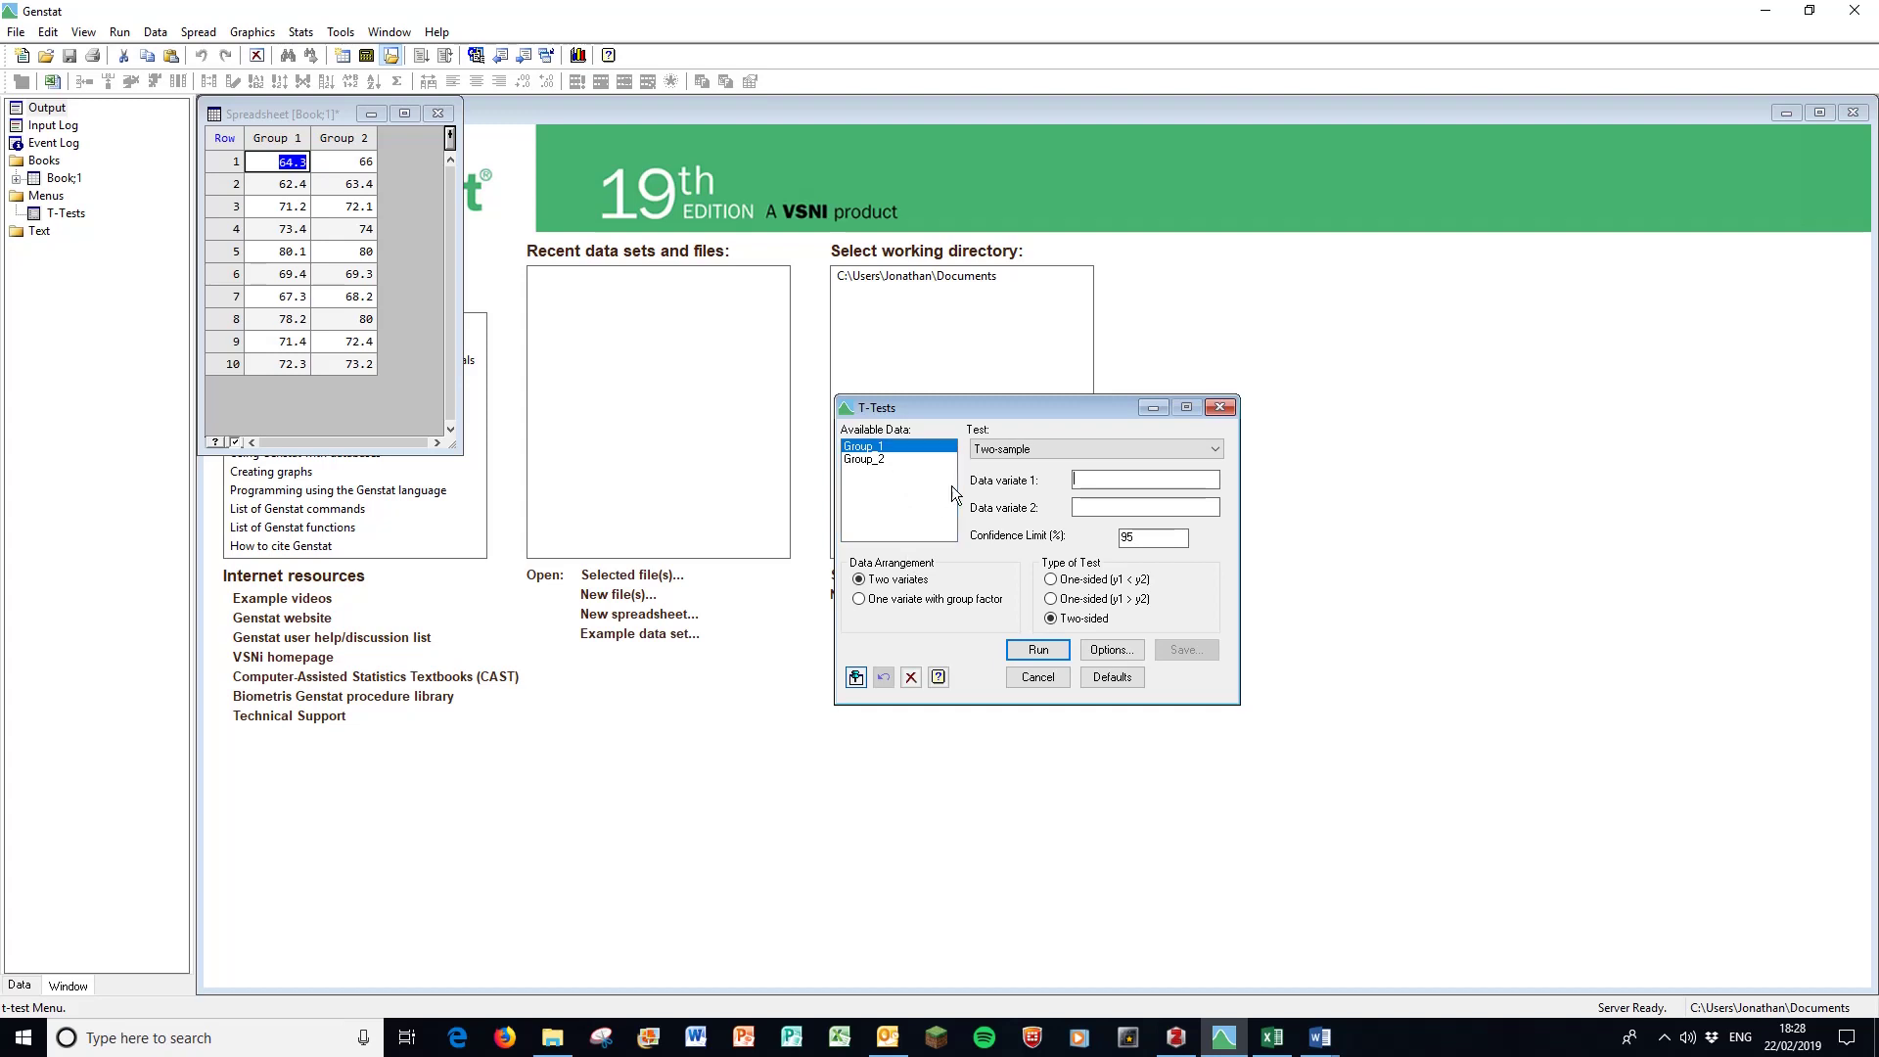
double_click(876, 446)
double_click(865, 460)
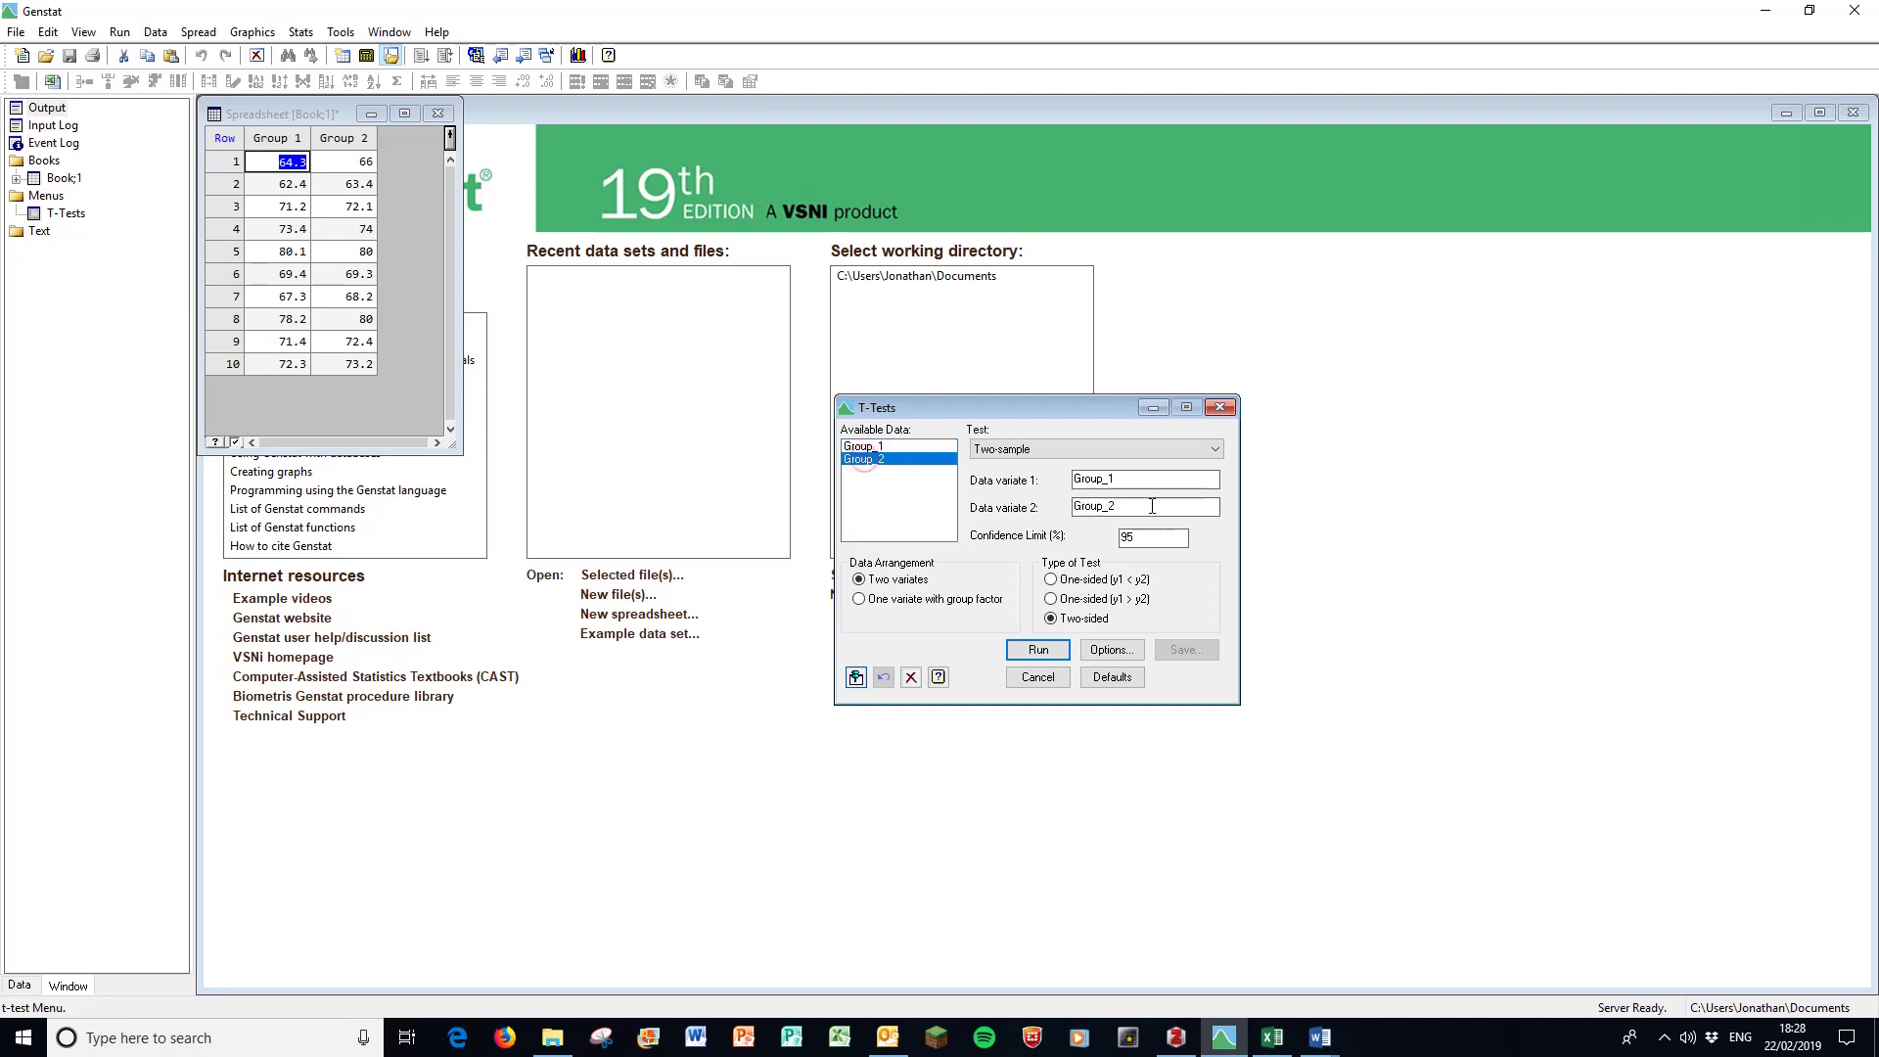
Run the two-sample t-test and copy its output down to Probability = 0.730.
click(1052, 651)
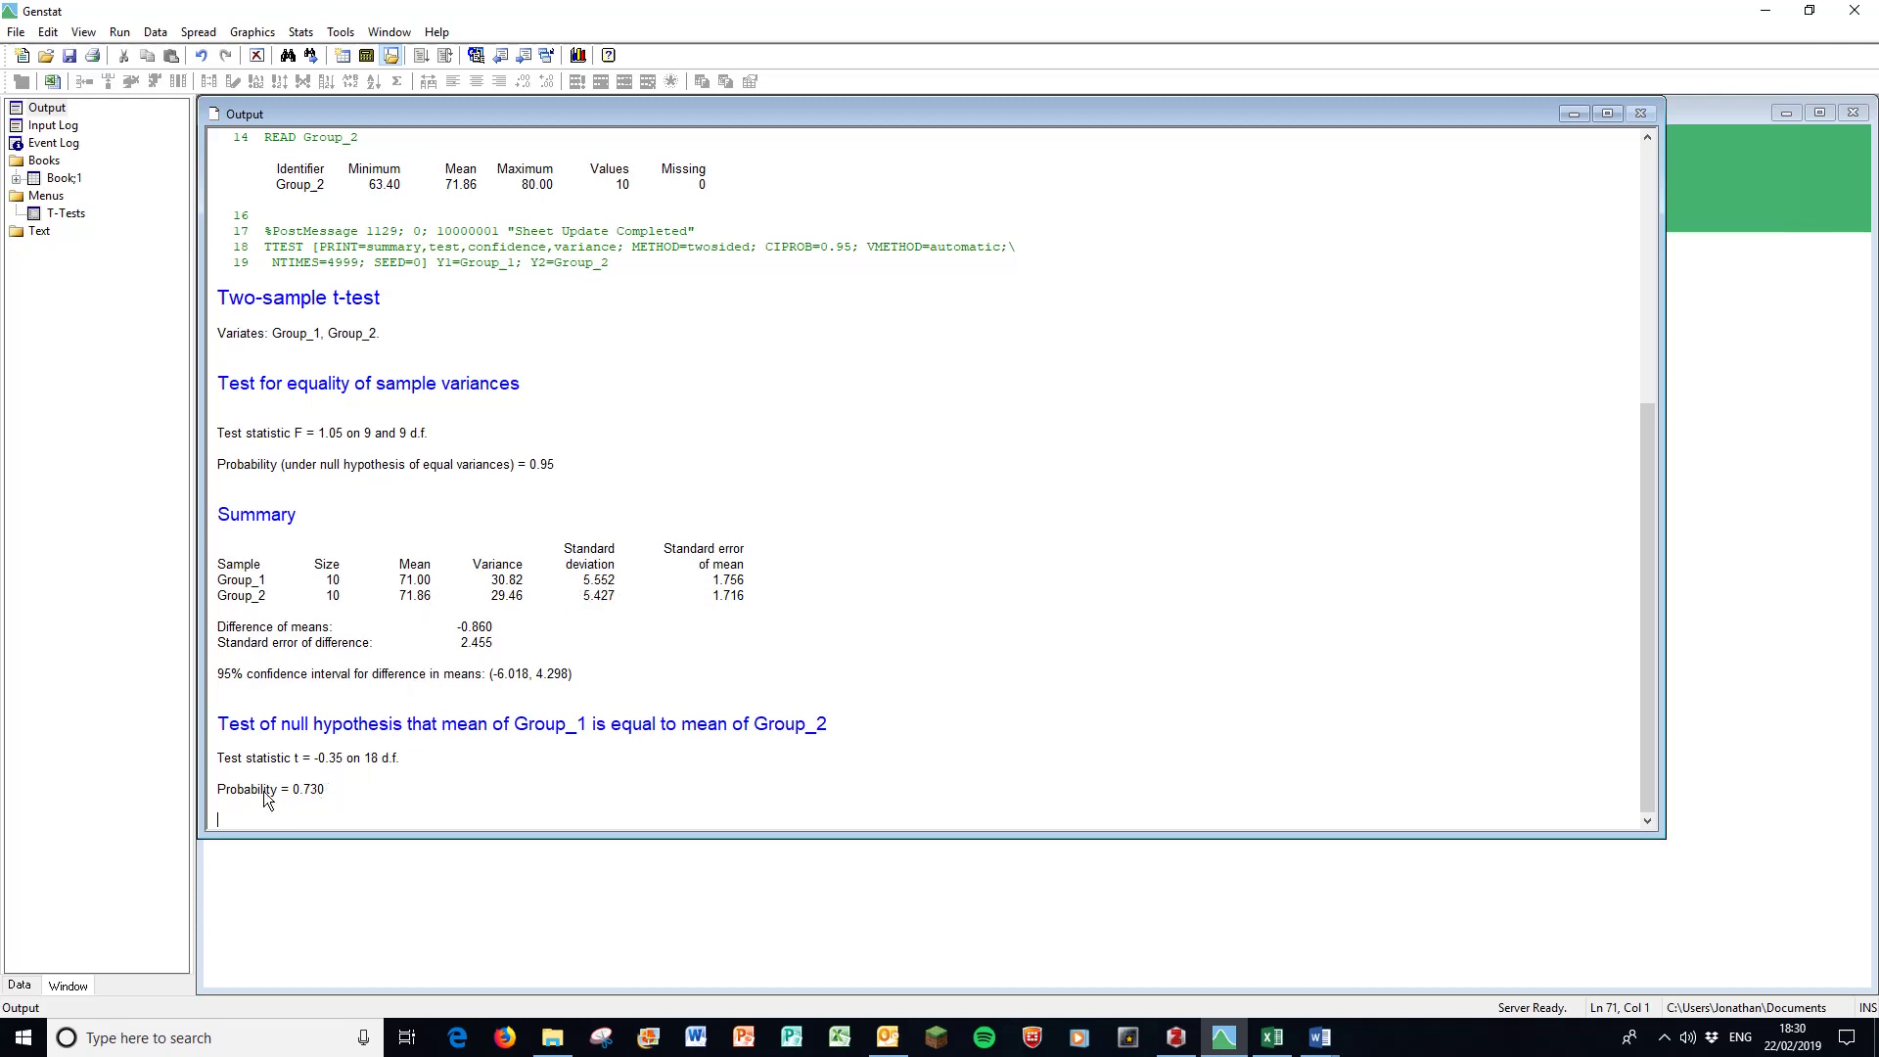
click(214, 795)
click(332, 788)
drag(218, 295, 399, 791)
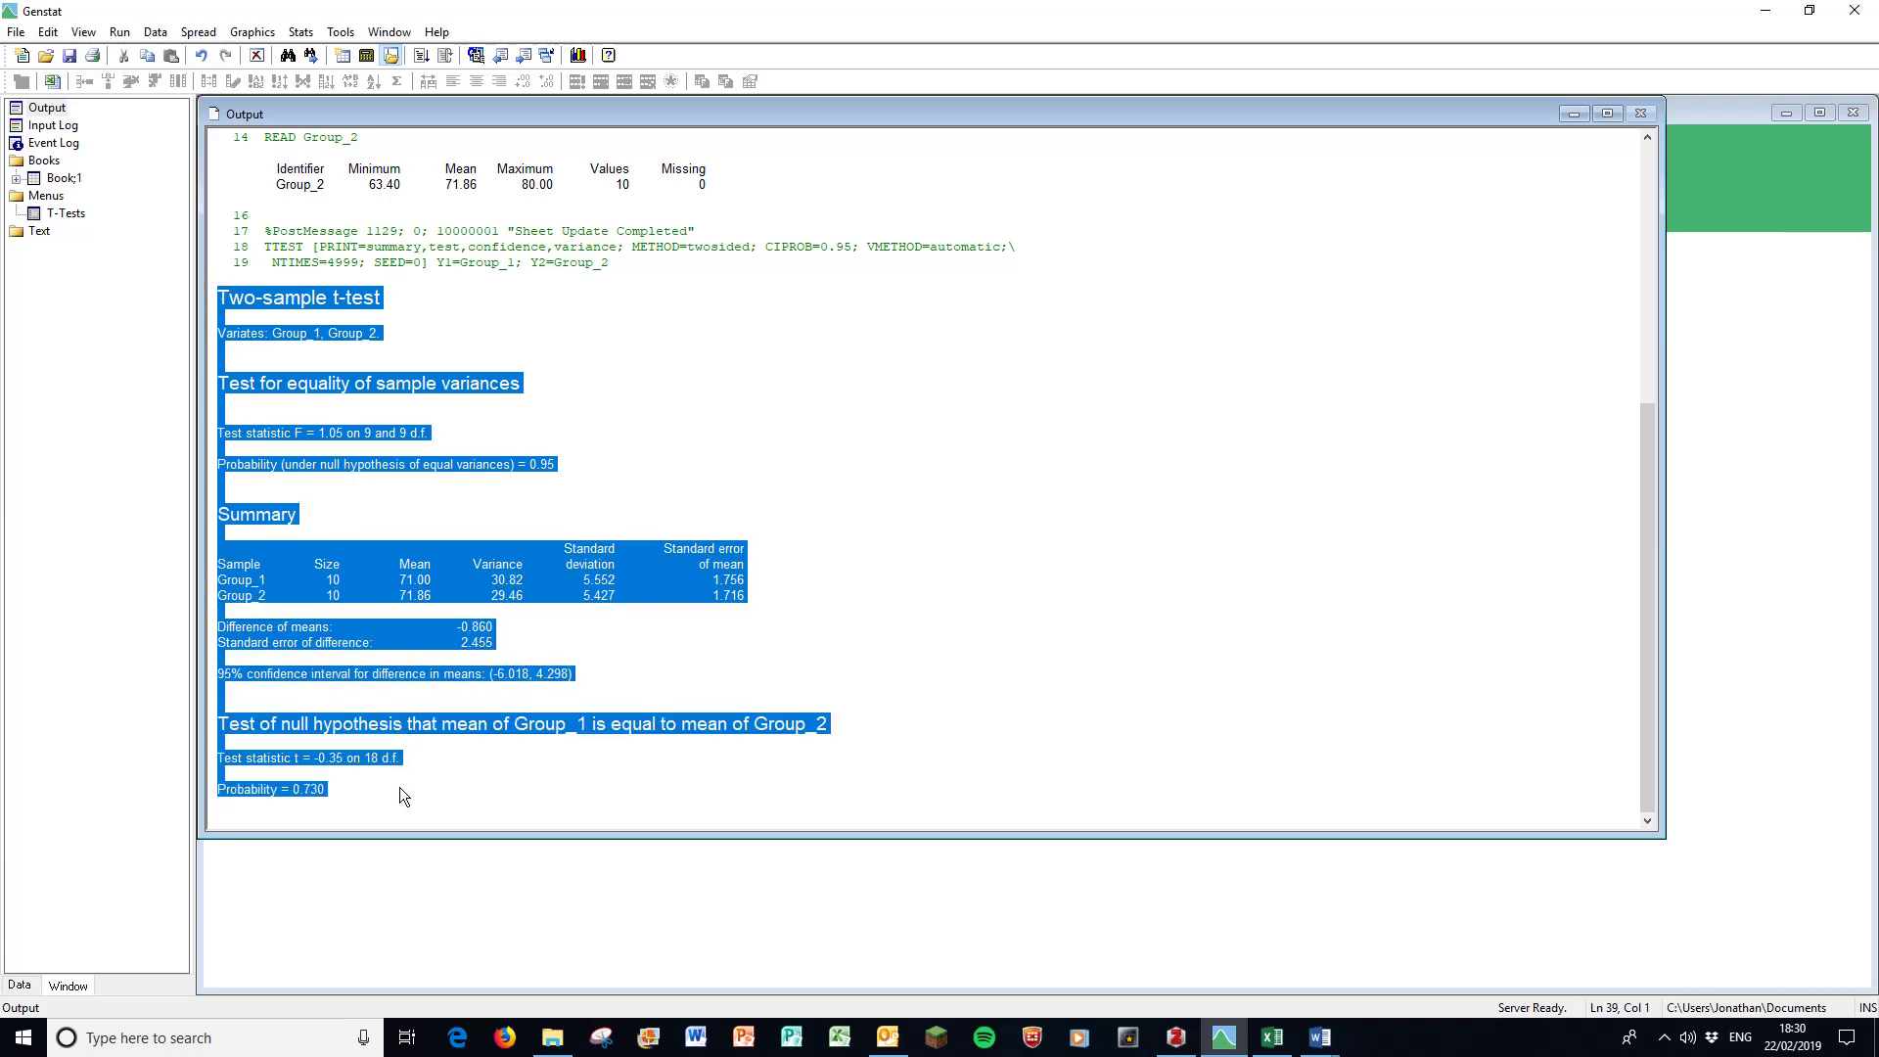
right_click(360, 589)
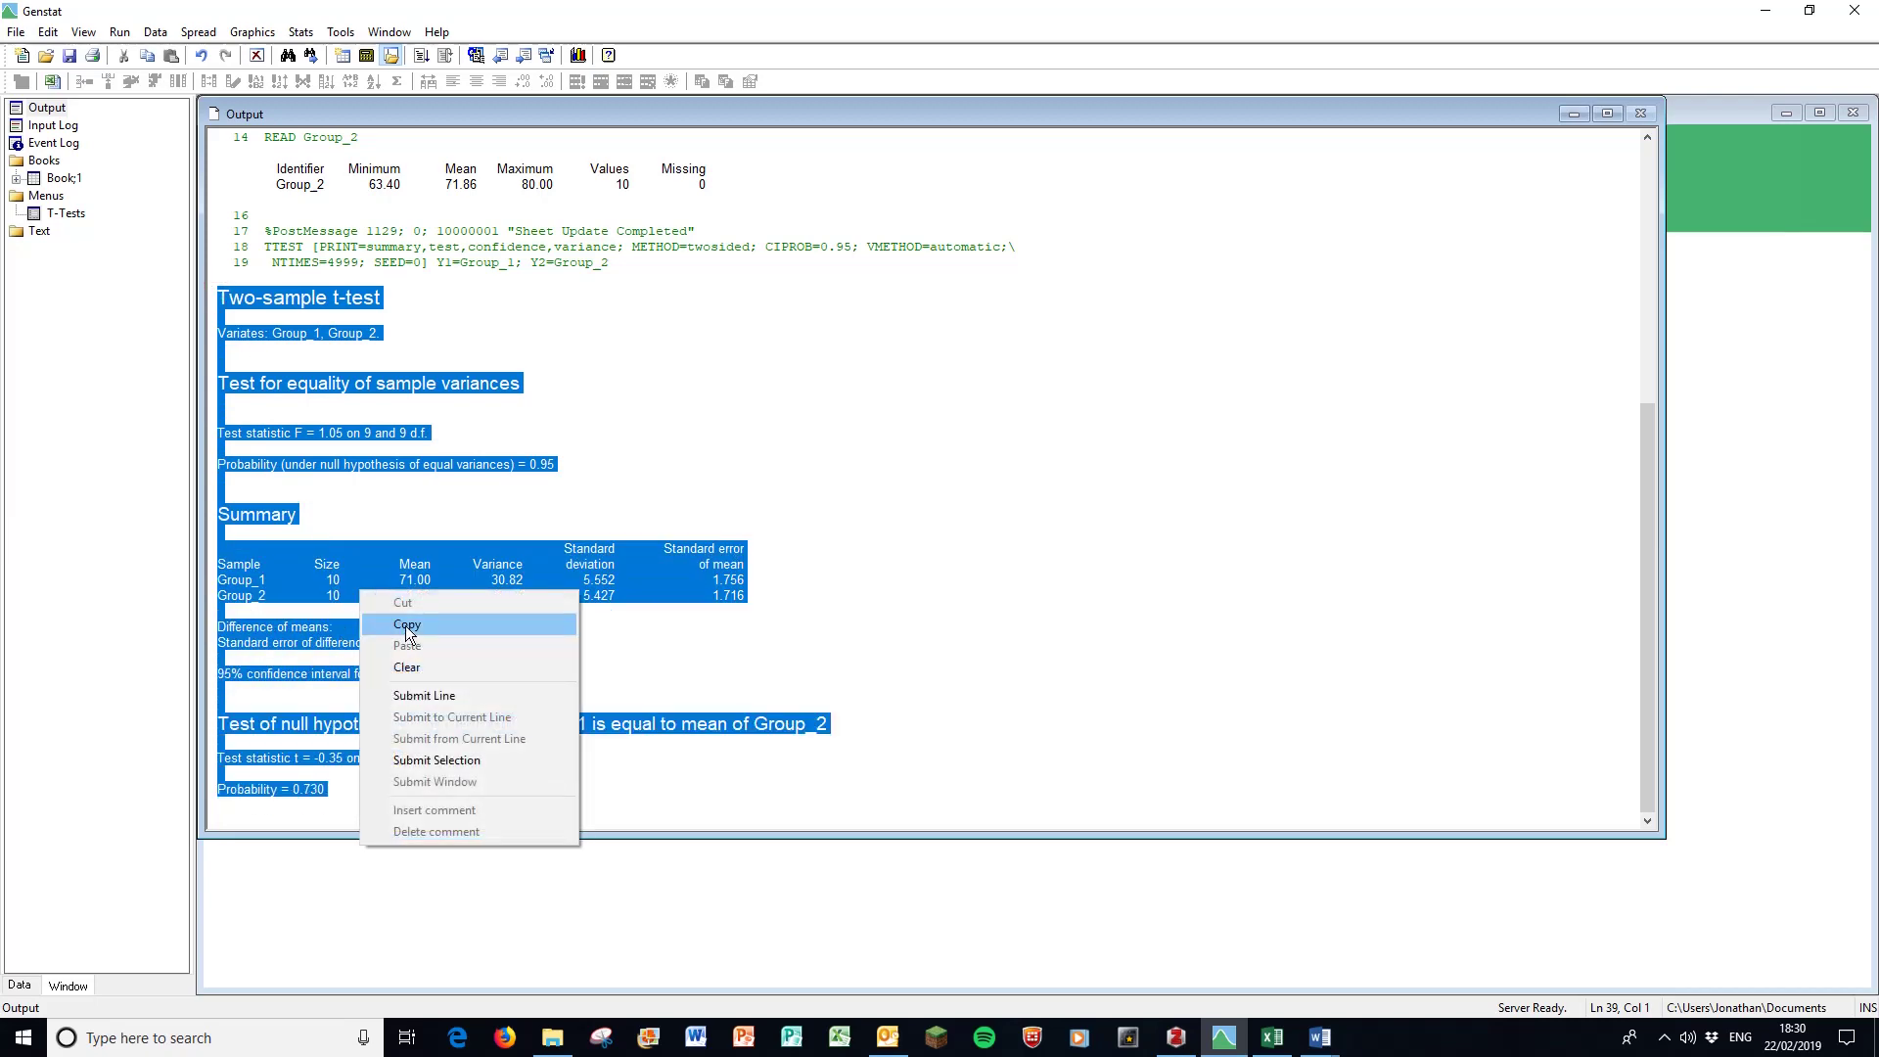
click(406, 626)
Paste the Genstat t-test output into Excel at F7 as text only.
click(1262, 1039)
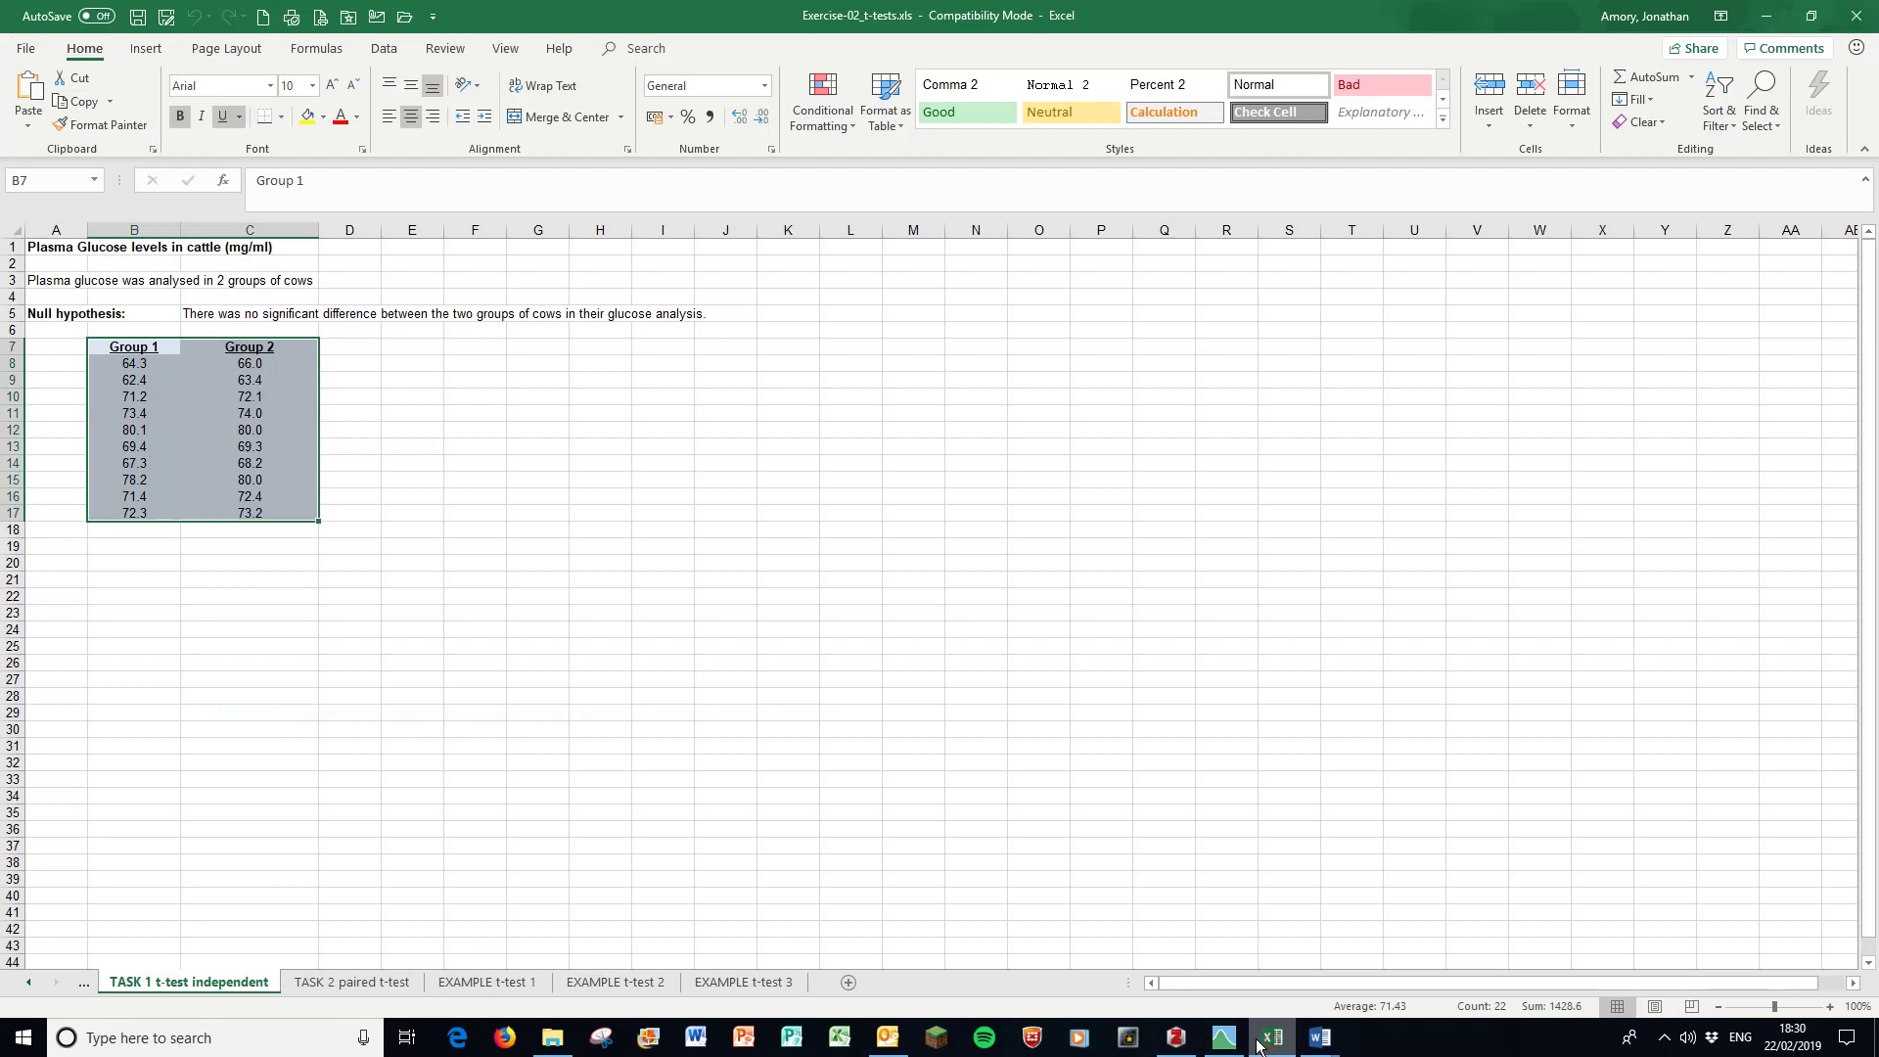
click(479, 350)
right_click(480, 354)
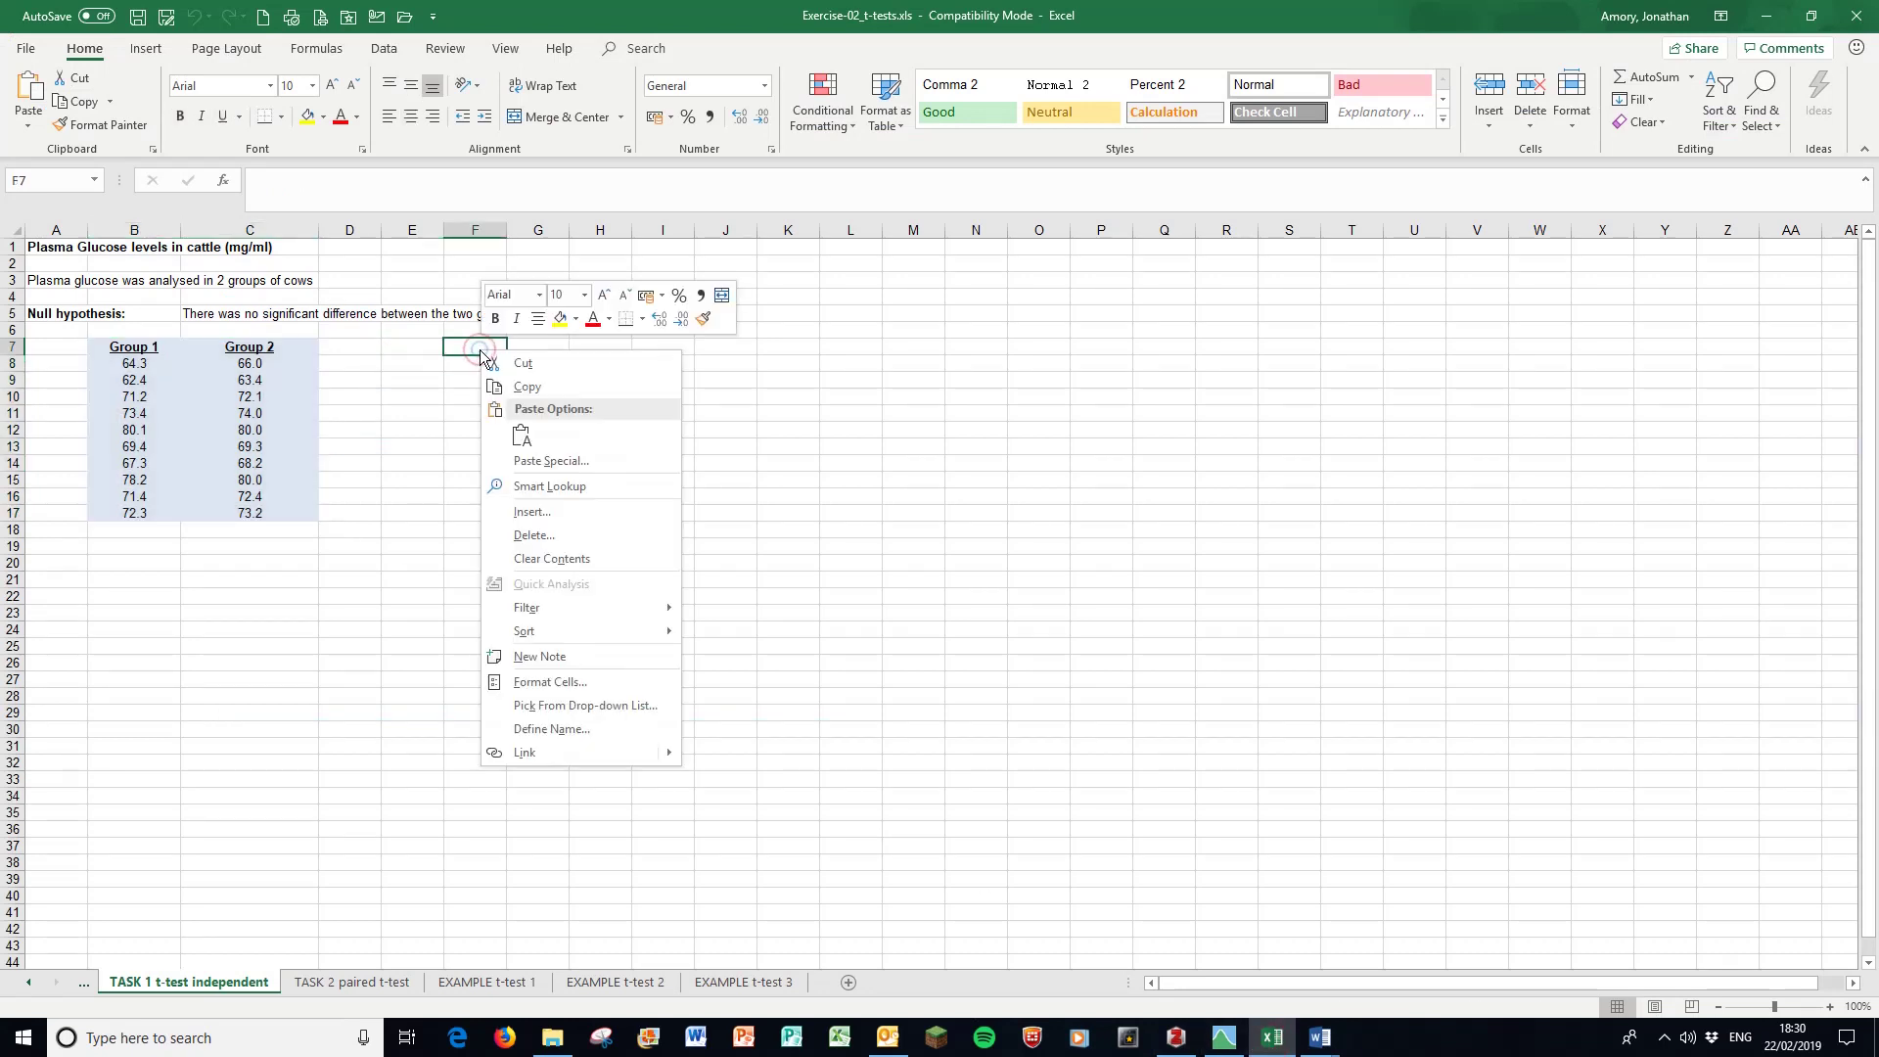
click(522, 437)
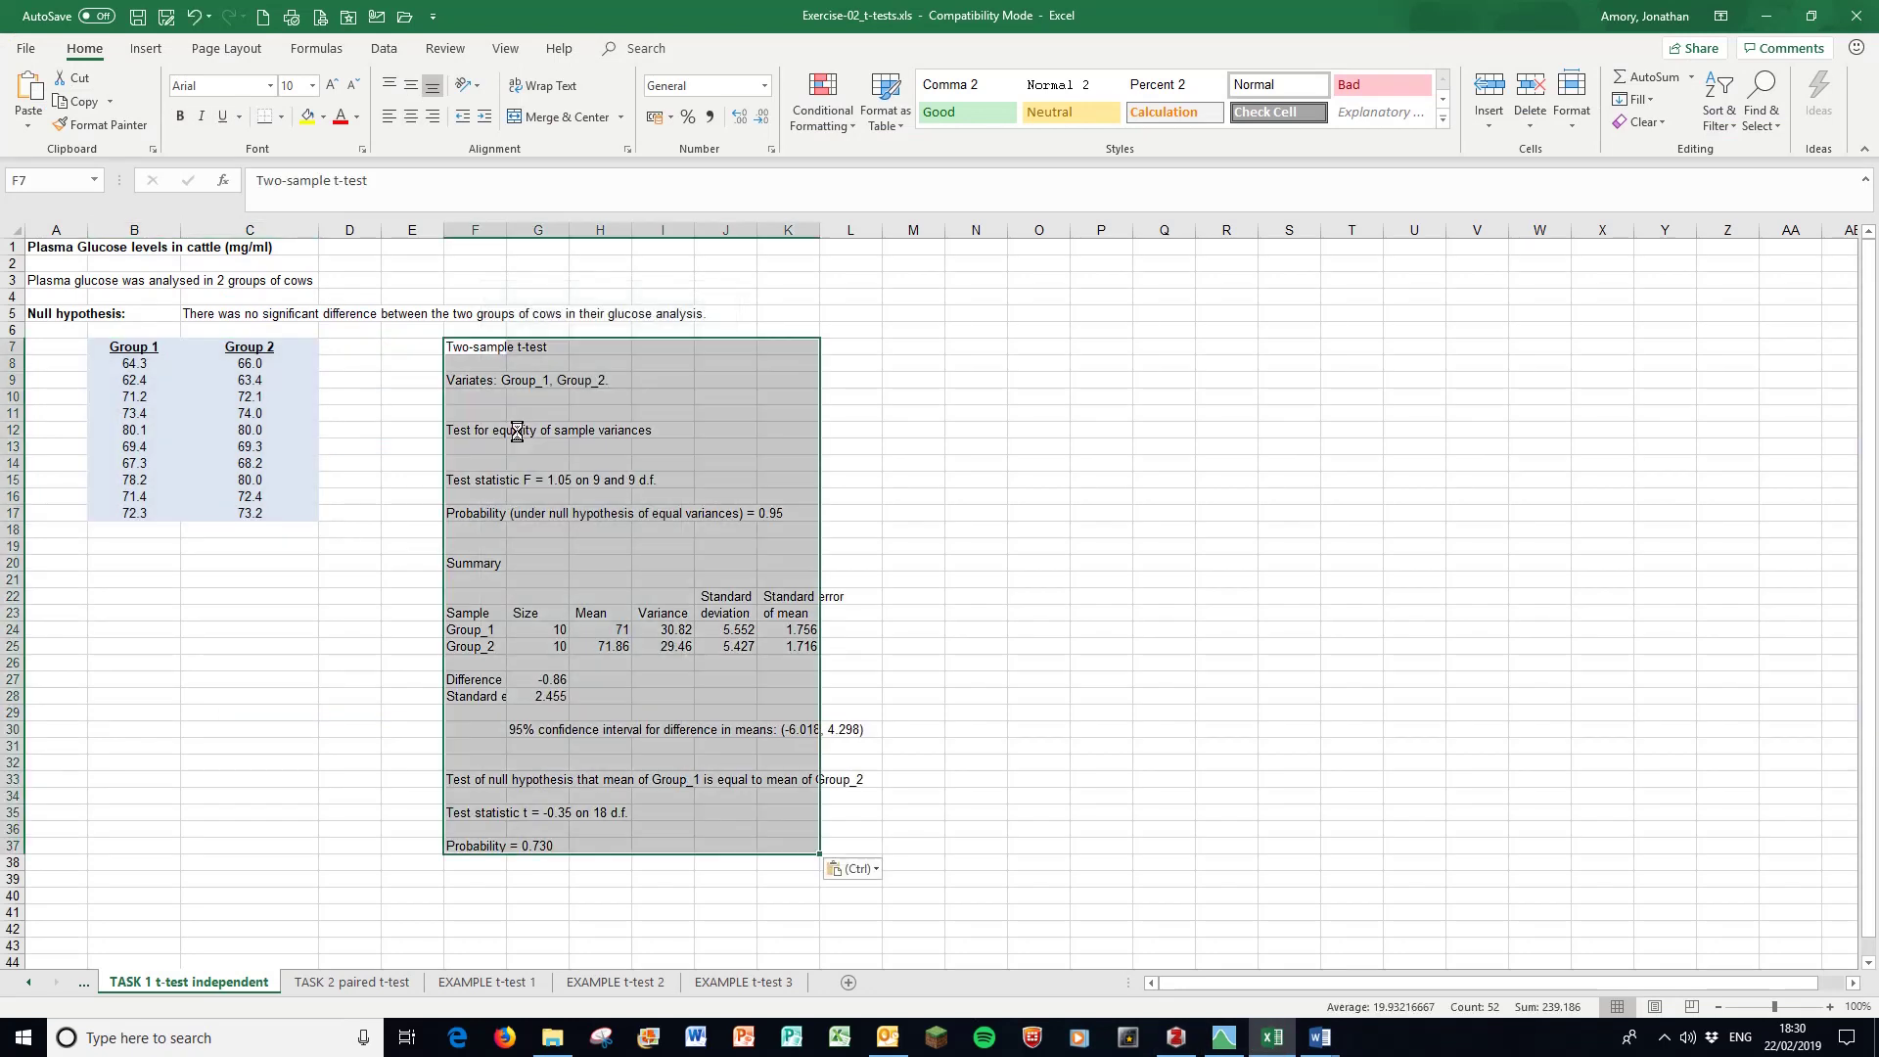
click(996, 607)
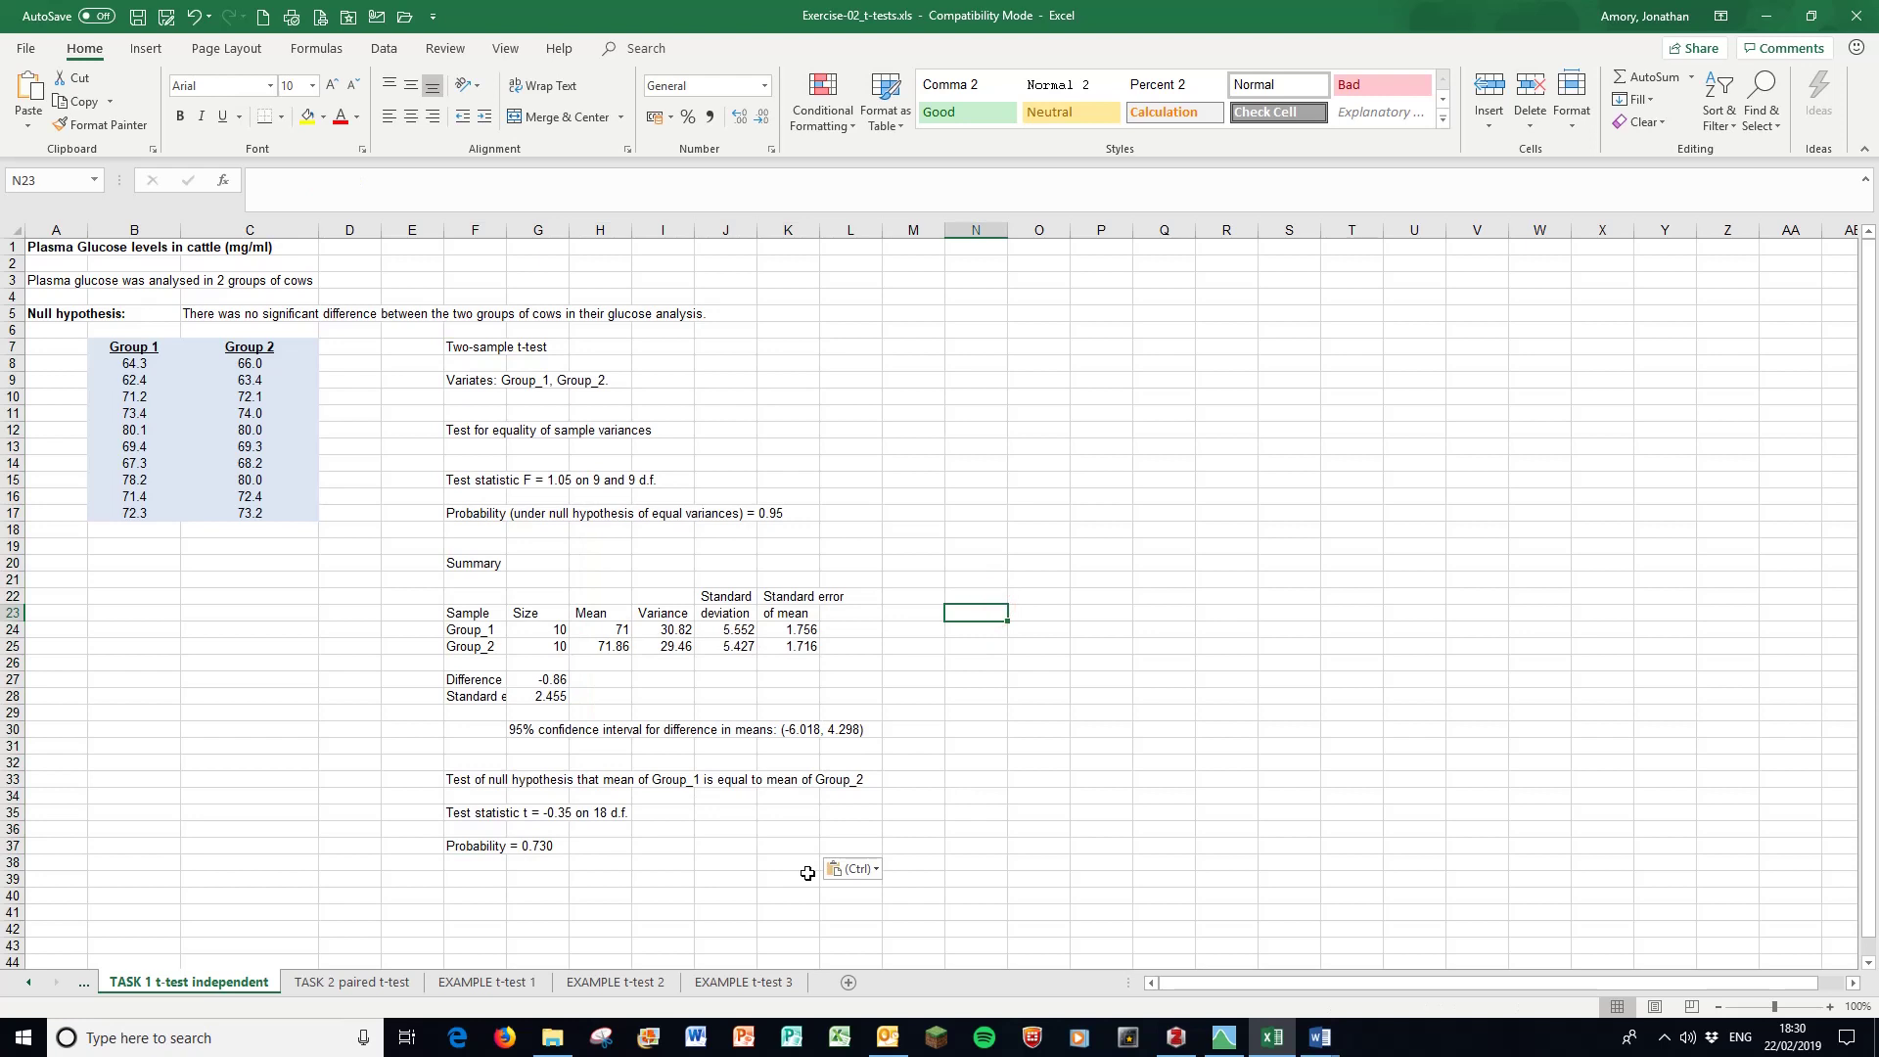
Copy the Sample, Group_1 and Group_2 labels from F23:F25 to O17:O19.
click(477, 612)
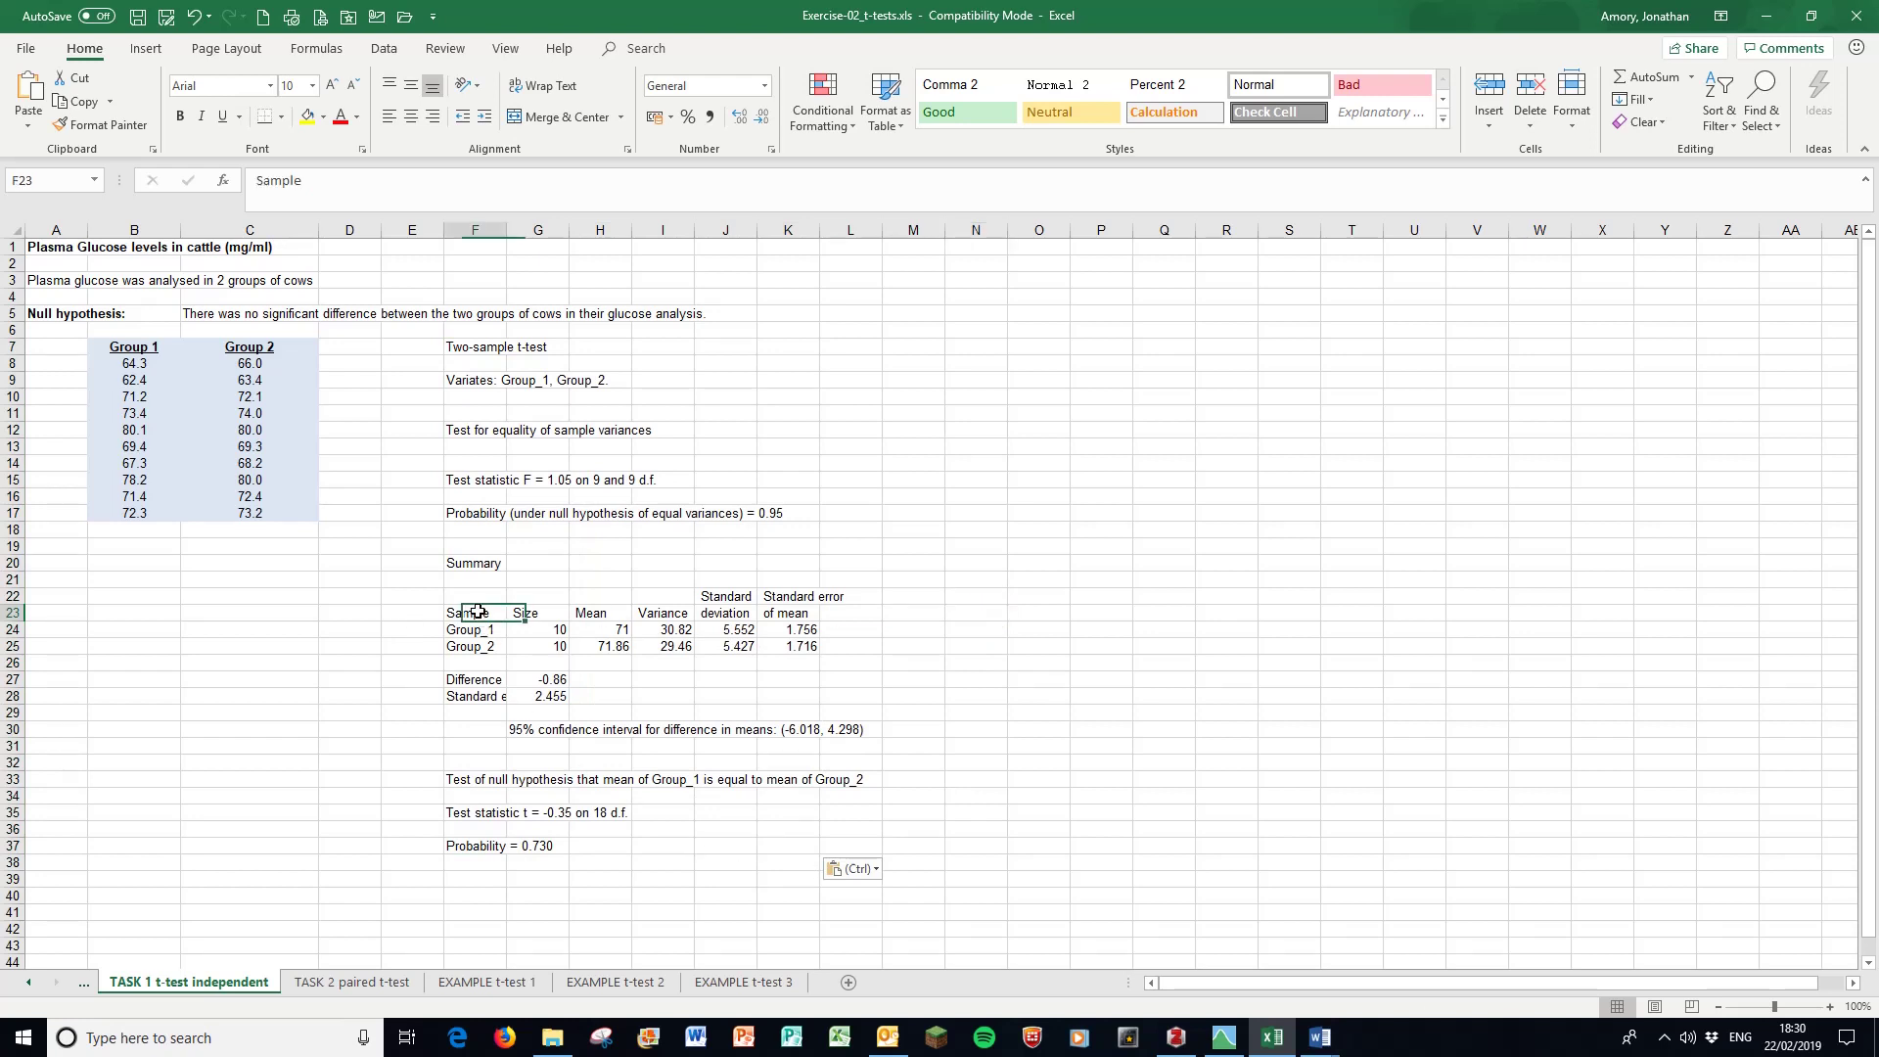
mouse_move(478, 612)
mouse_down()
mouse_move(479, 659)
mouse_move(480, 642)
mouse_up()
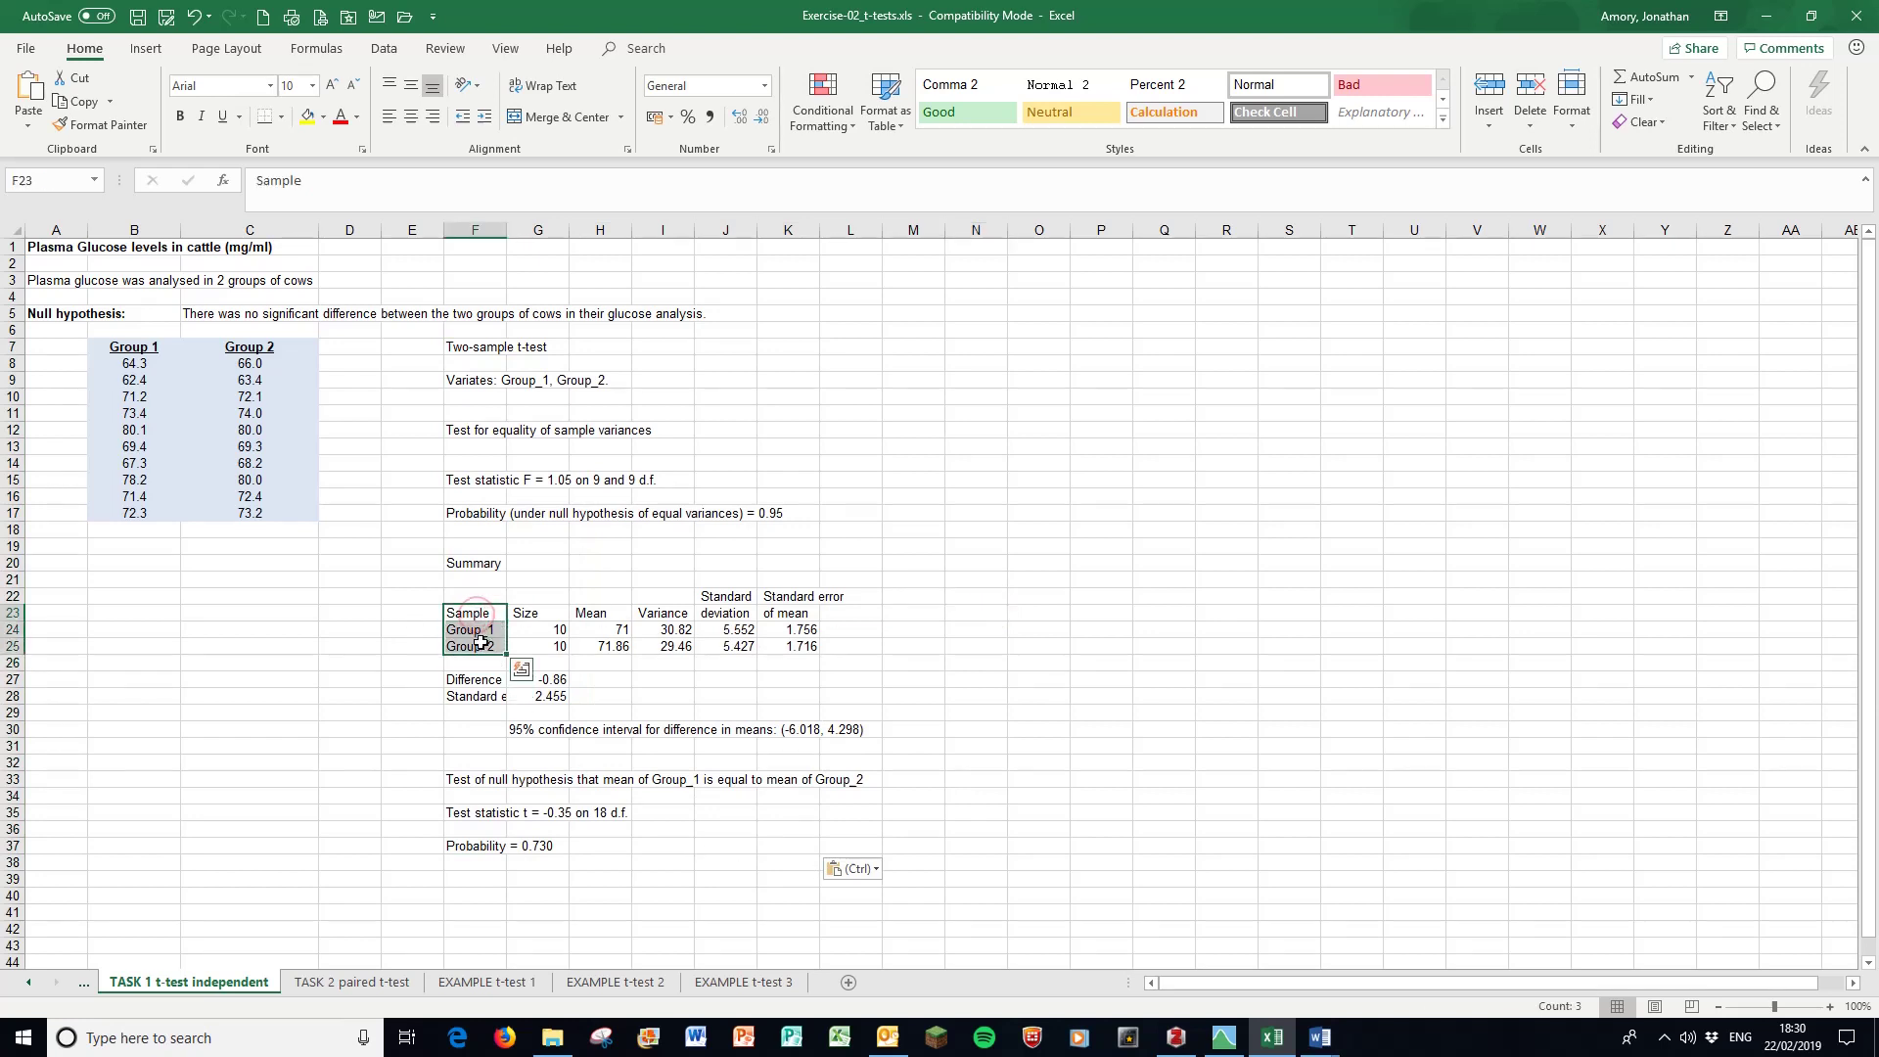
key(ctrl+c)
click(1042, 513)
key(ctrl+v)
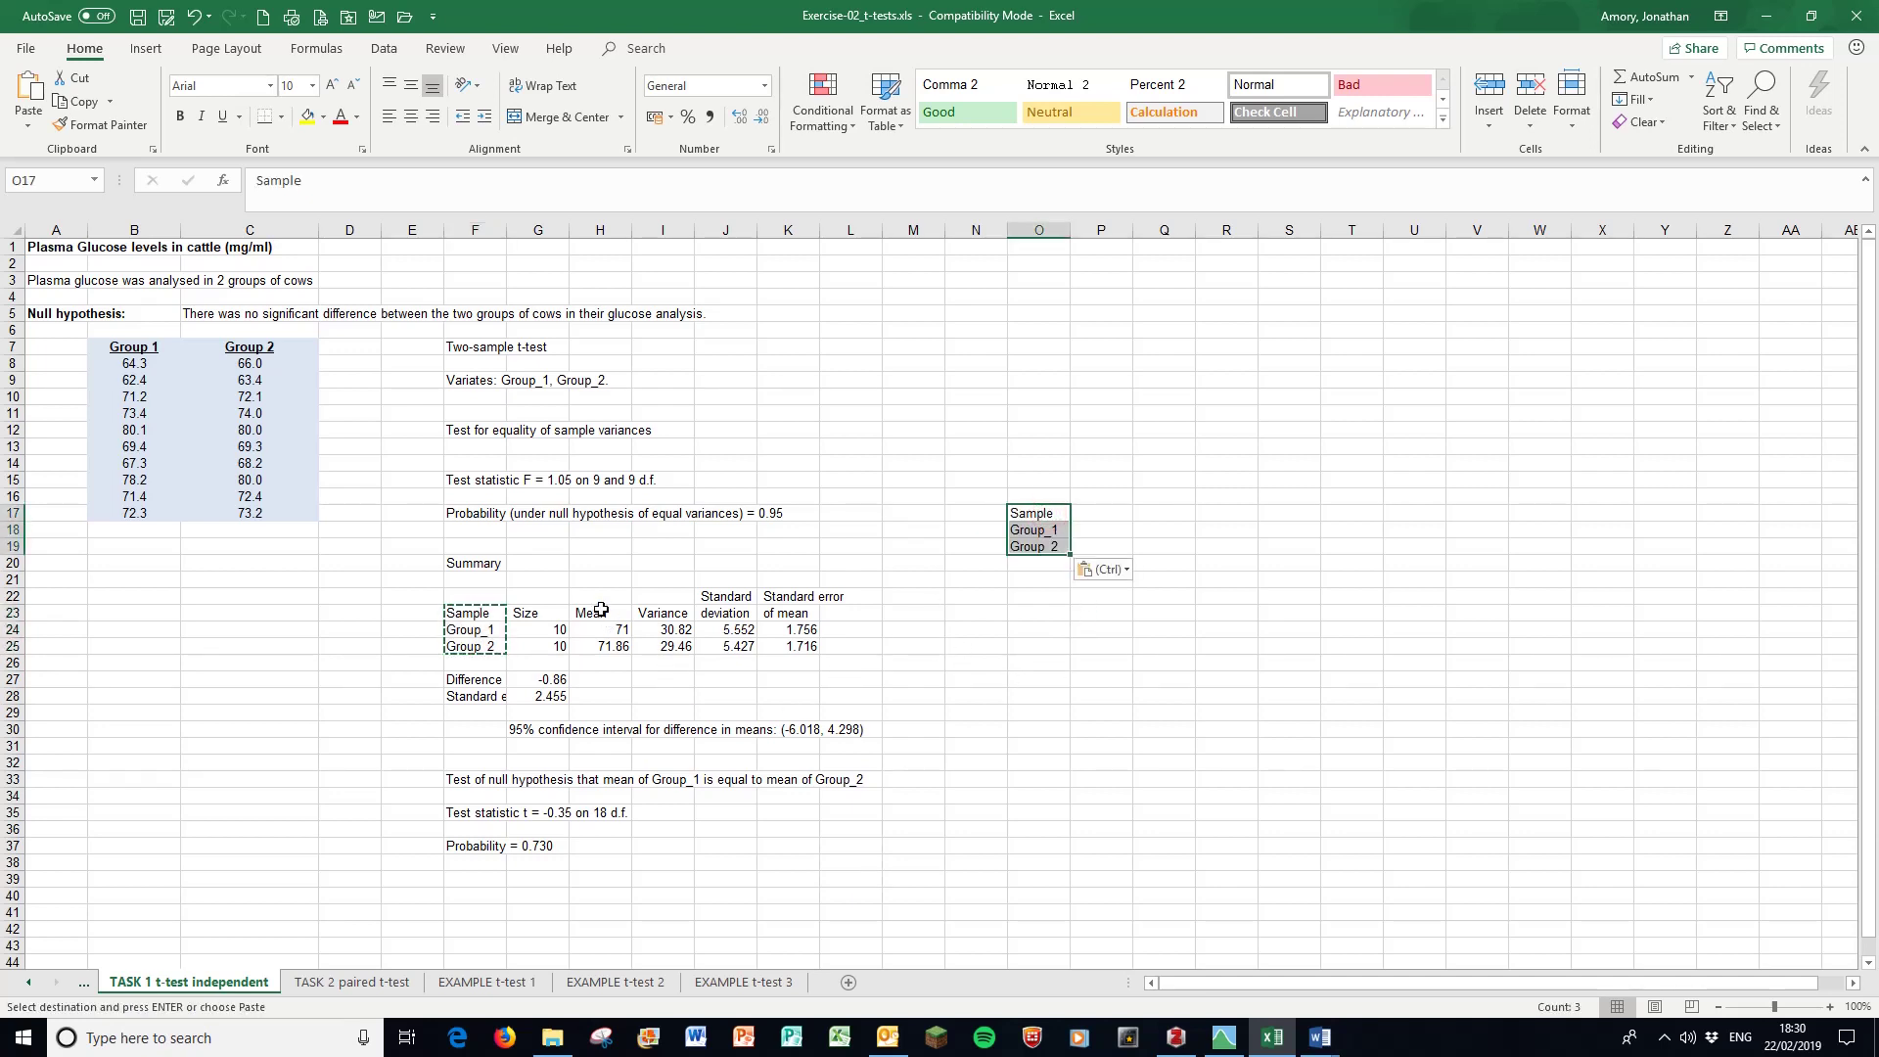
Copy the Mean column (71, 71.86) into P17 and widen column F.
drag(601, 610, 613, 647)
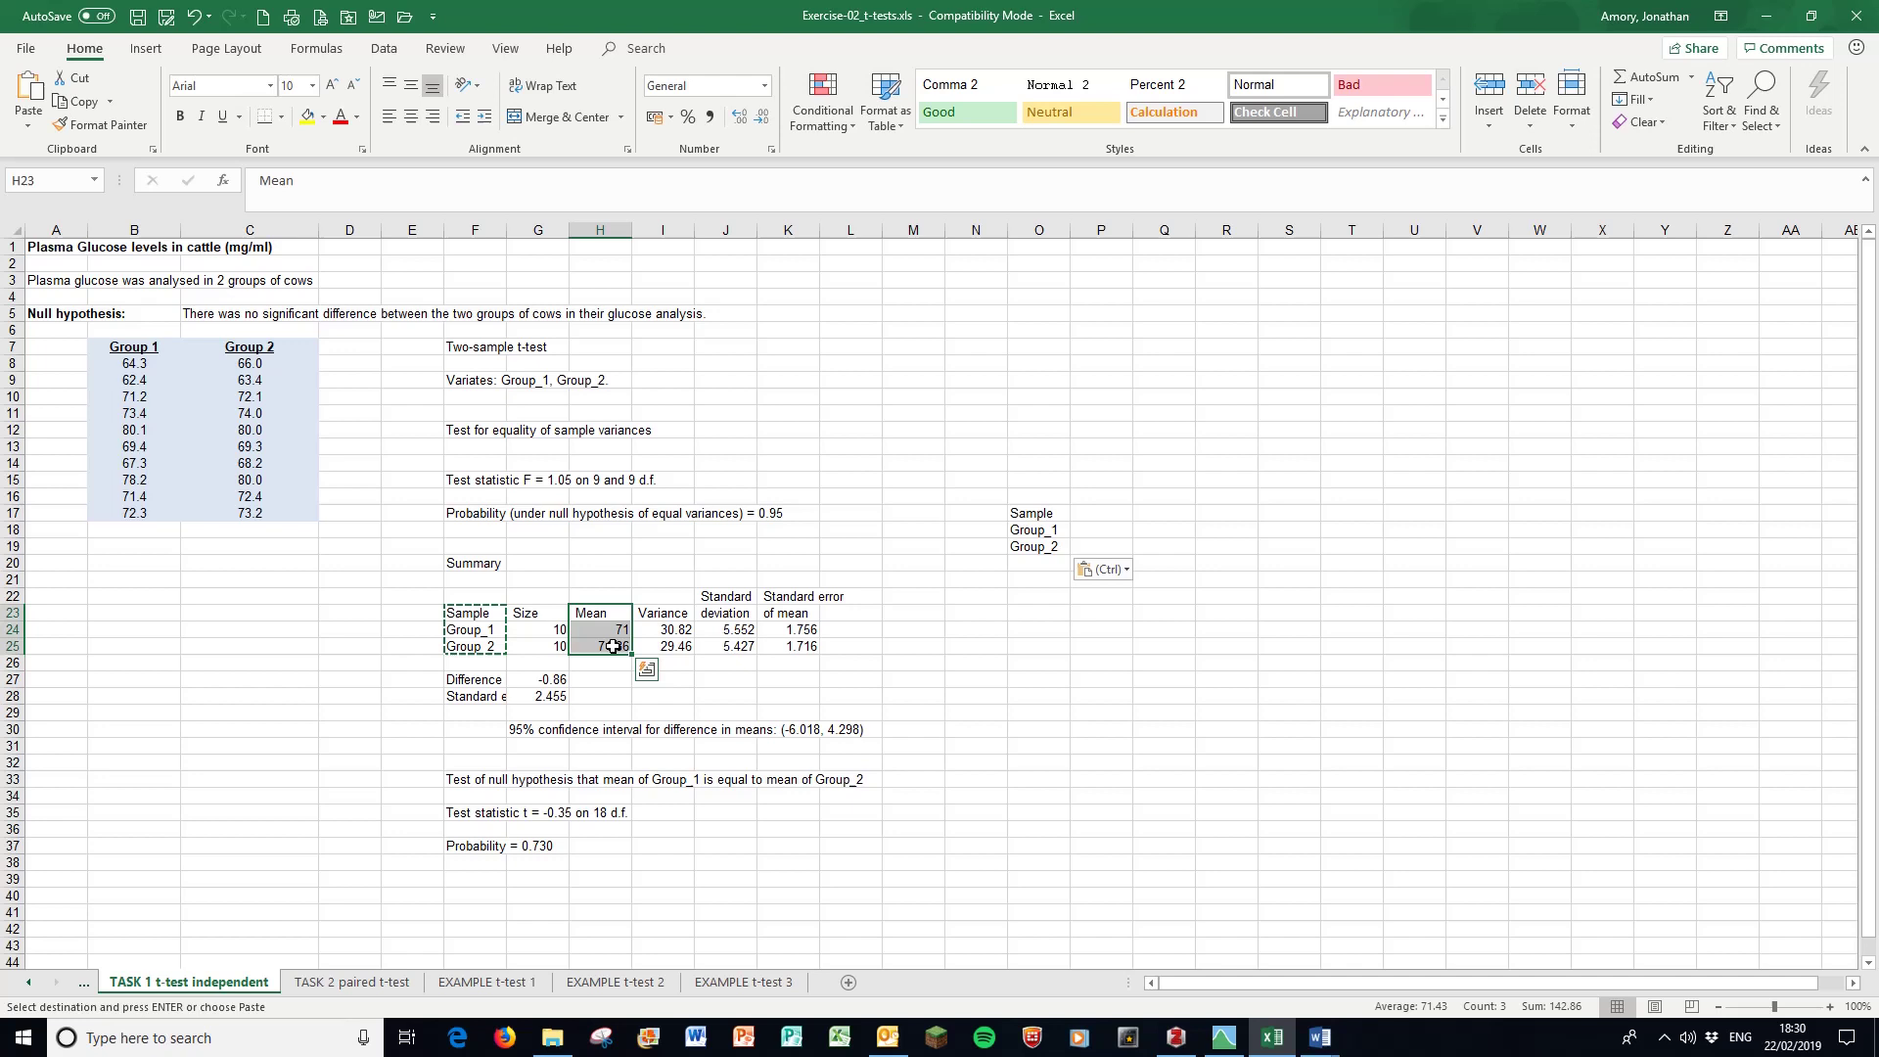
key(ctrl+c)
click(1094, 516)
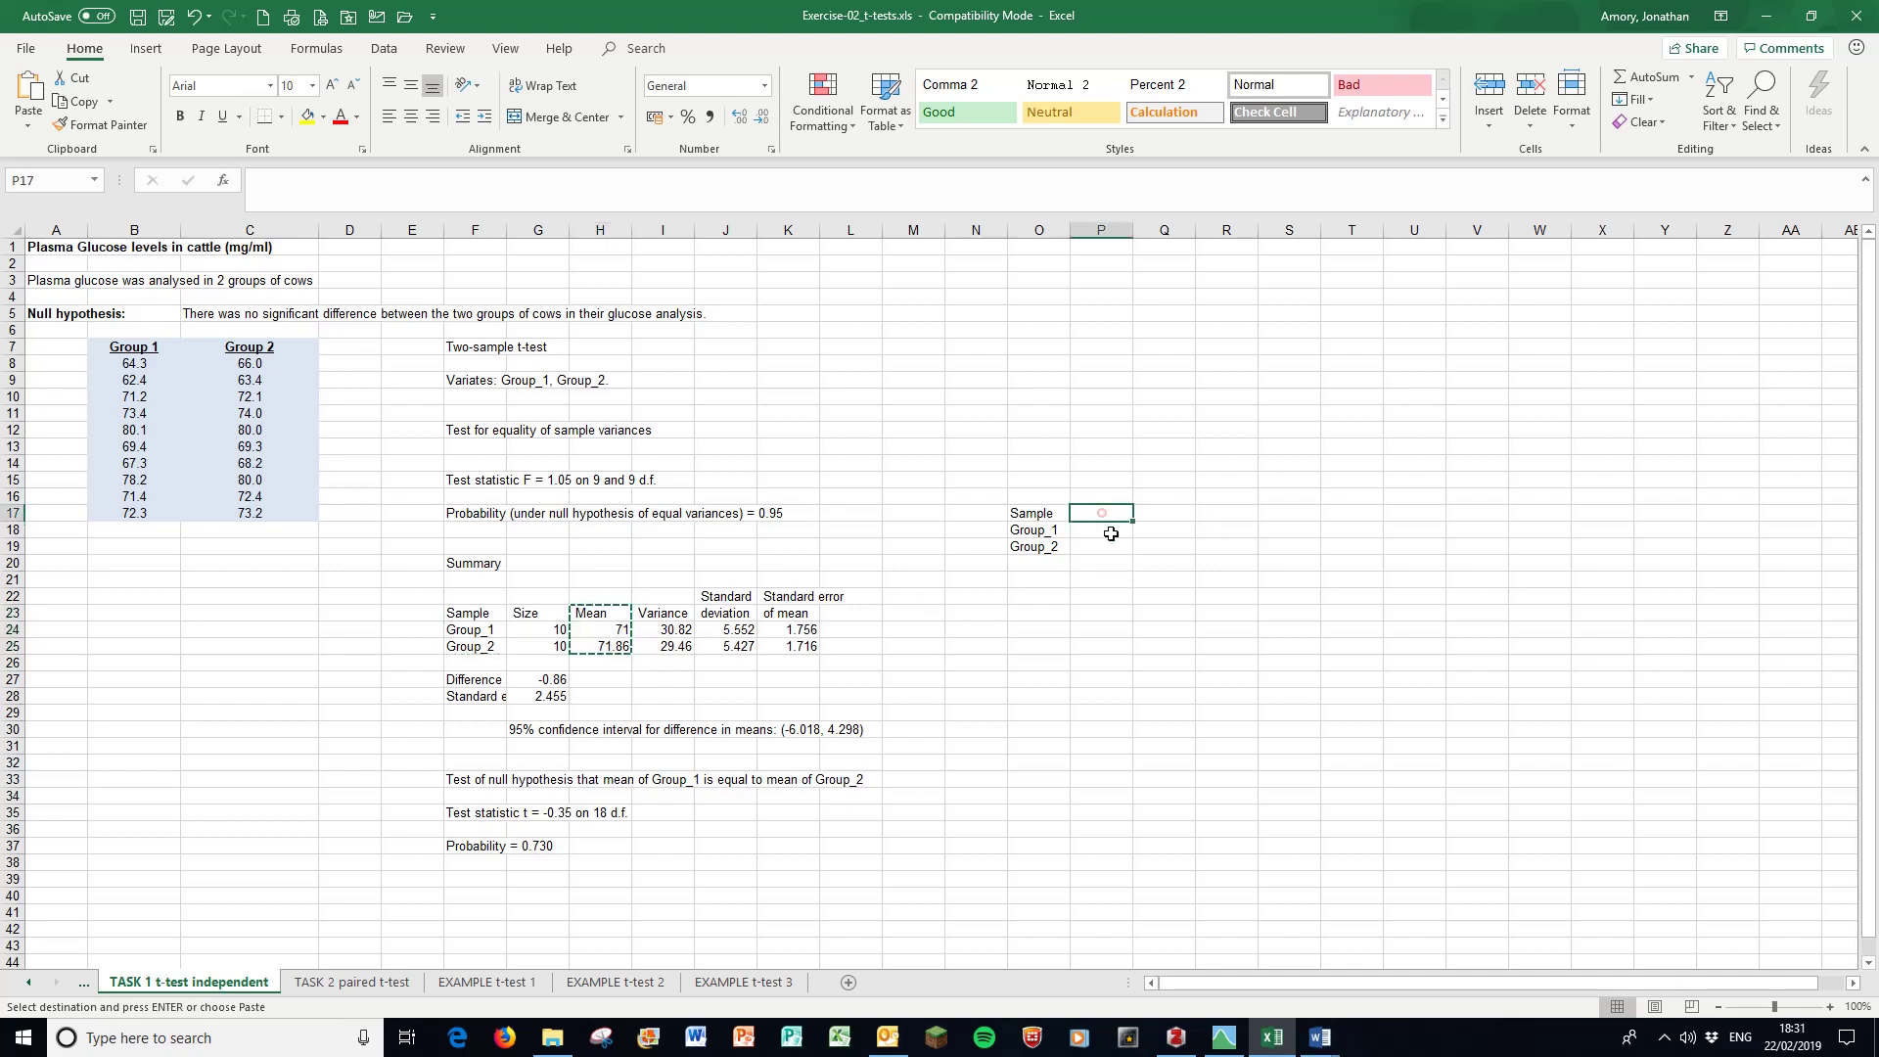
key(ctrl+v)
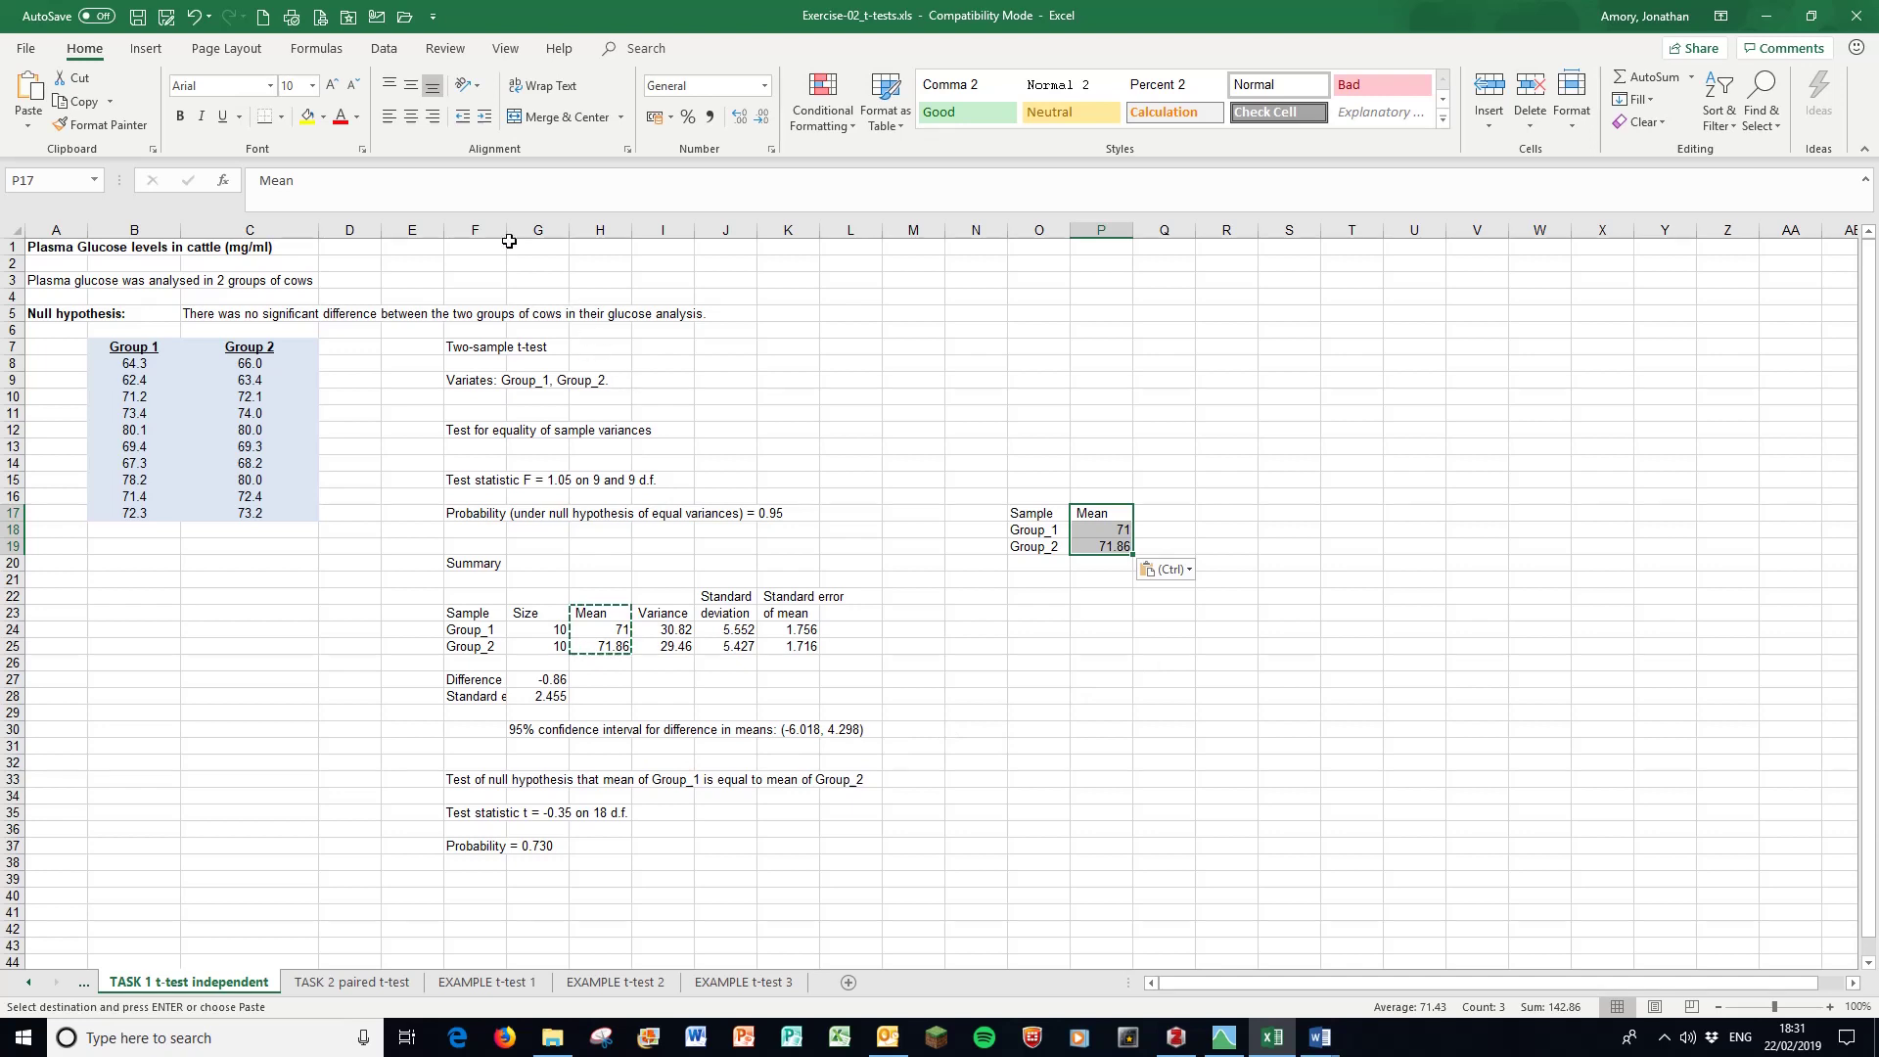
drag(507, 237, 642, 234)
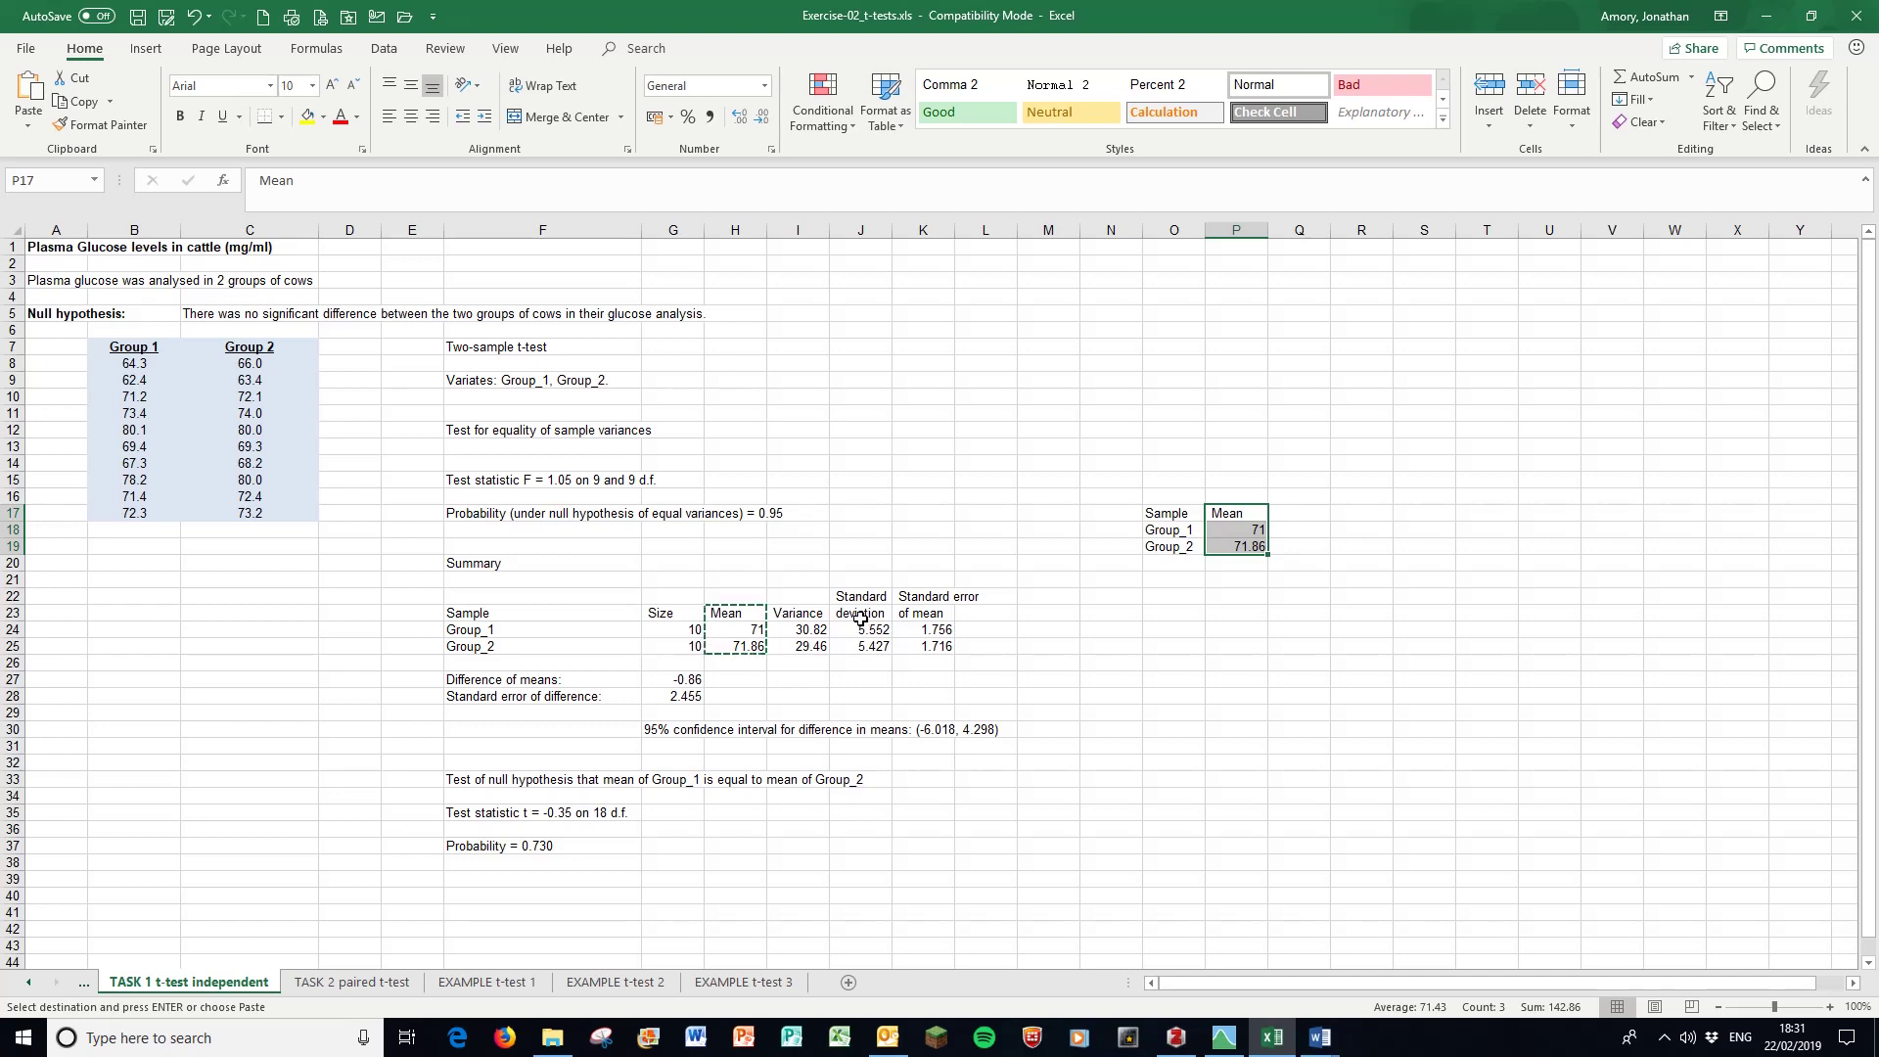
Add the Standard deviation values (5.552, 5.427) beside the means, aligned with the group rows.
drag(857, 599, 861, 646)
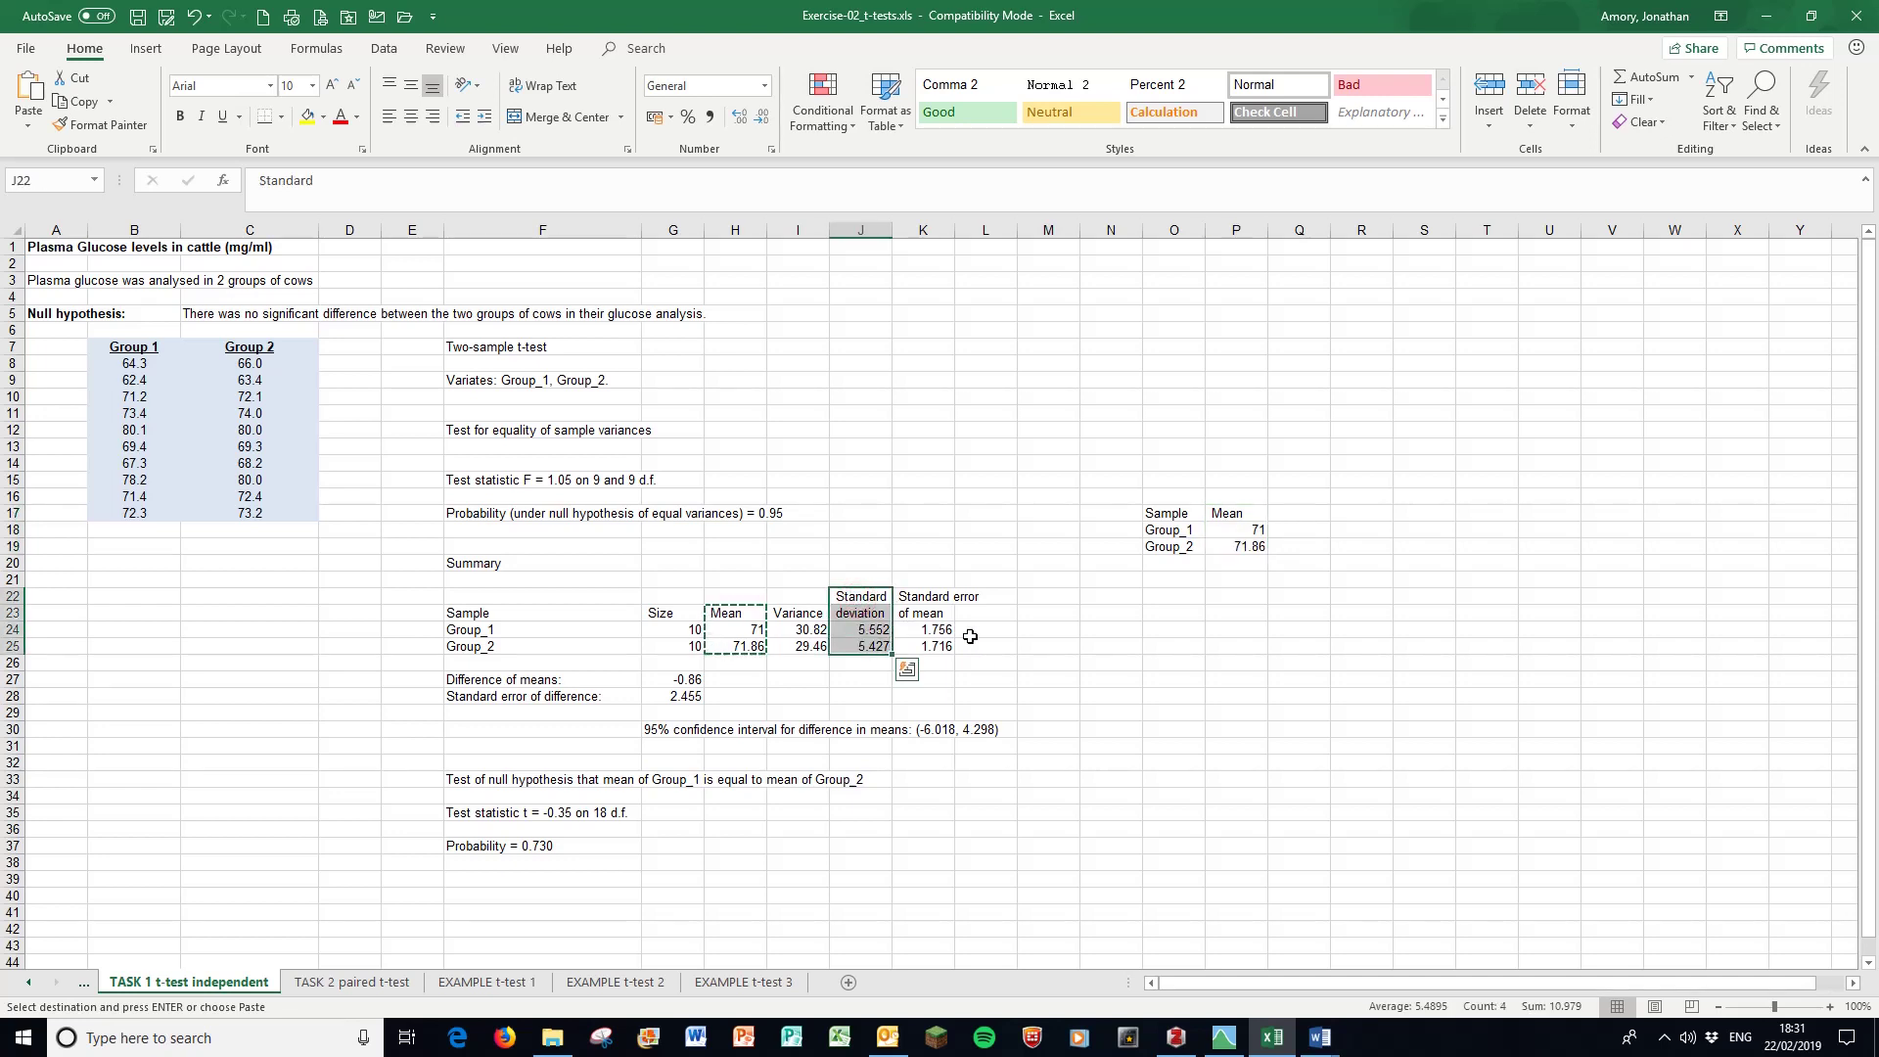
key(ctrl+c)
click(1337, 513)
key(ctrl+v)
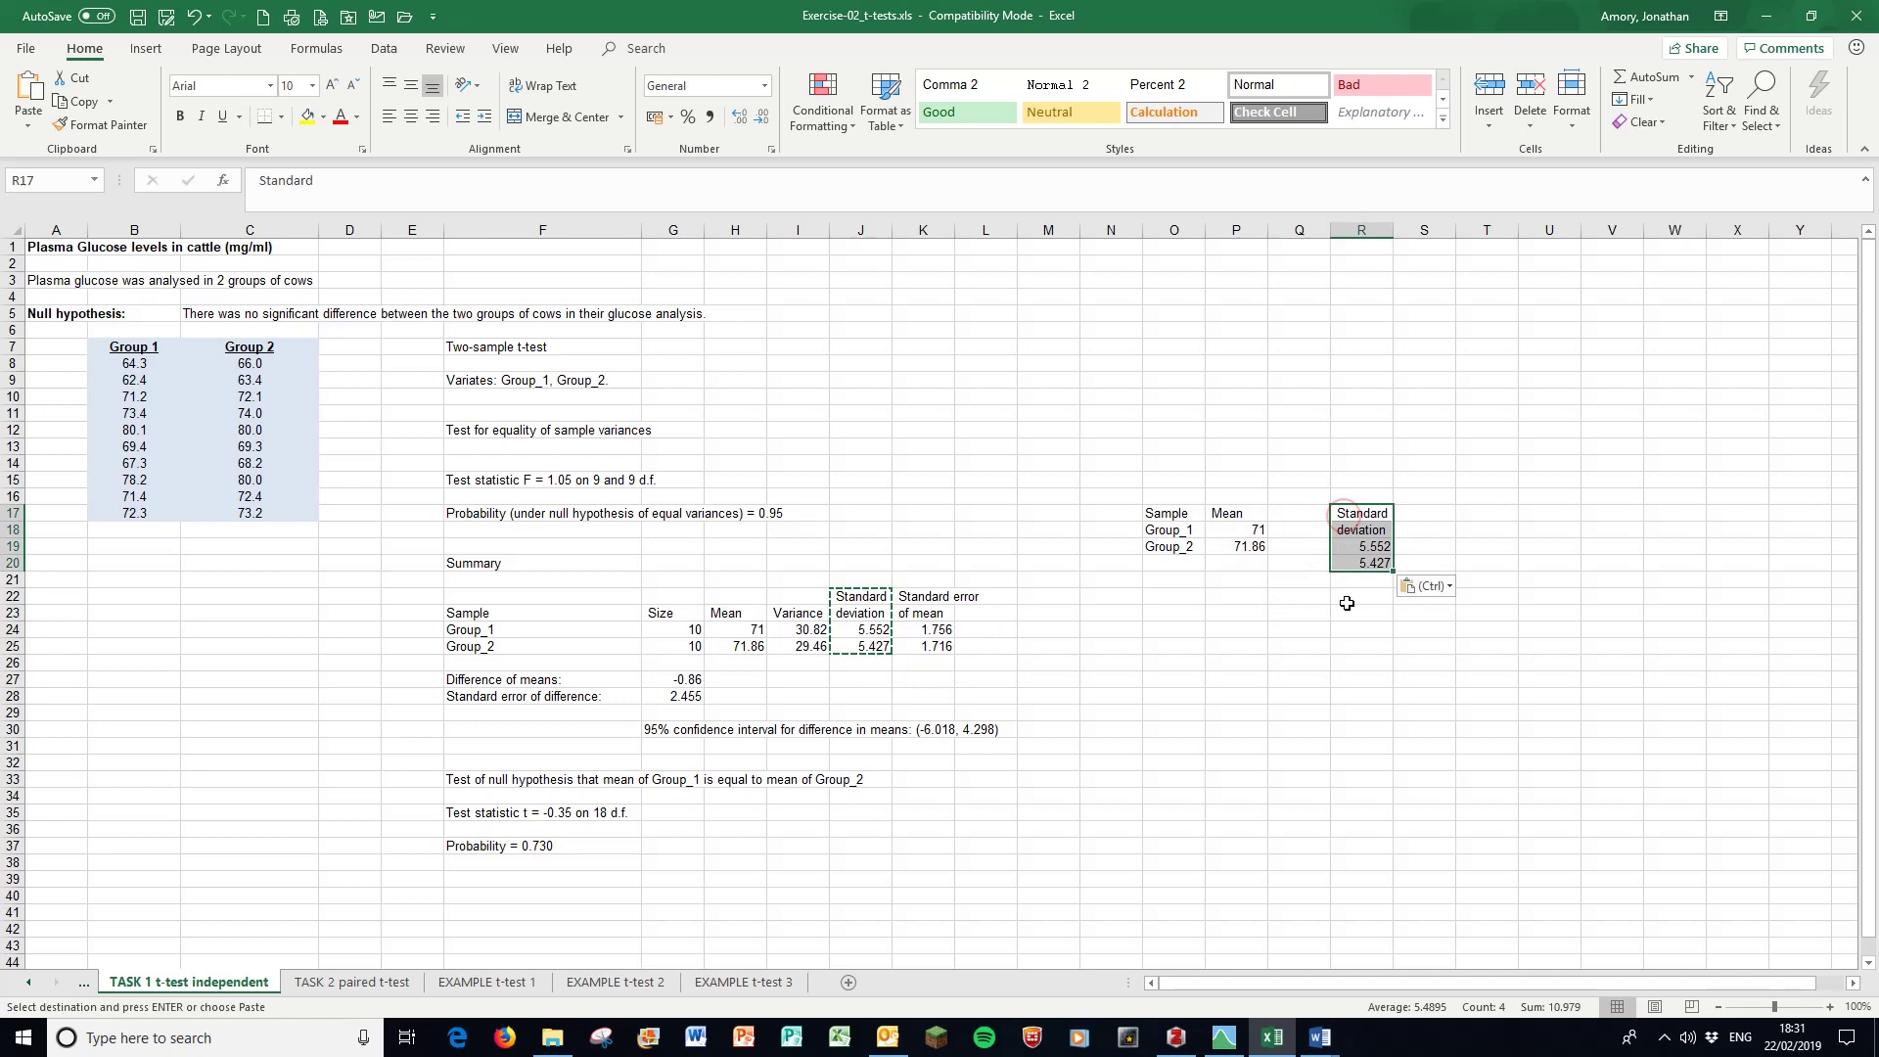
drag(1353, 506, 1353, 491)
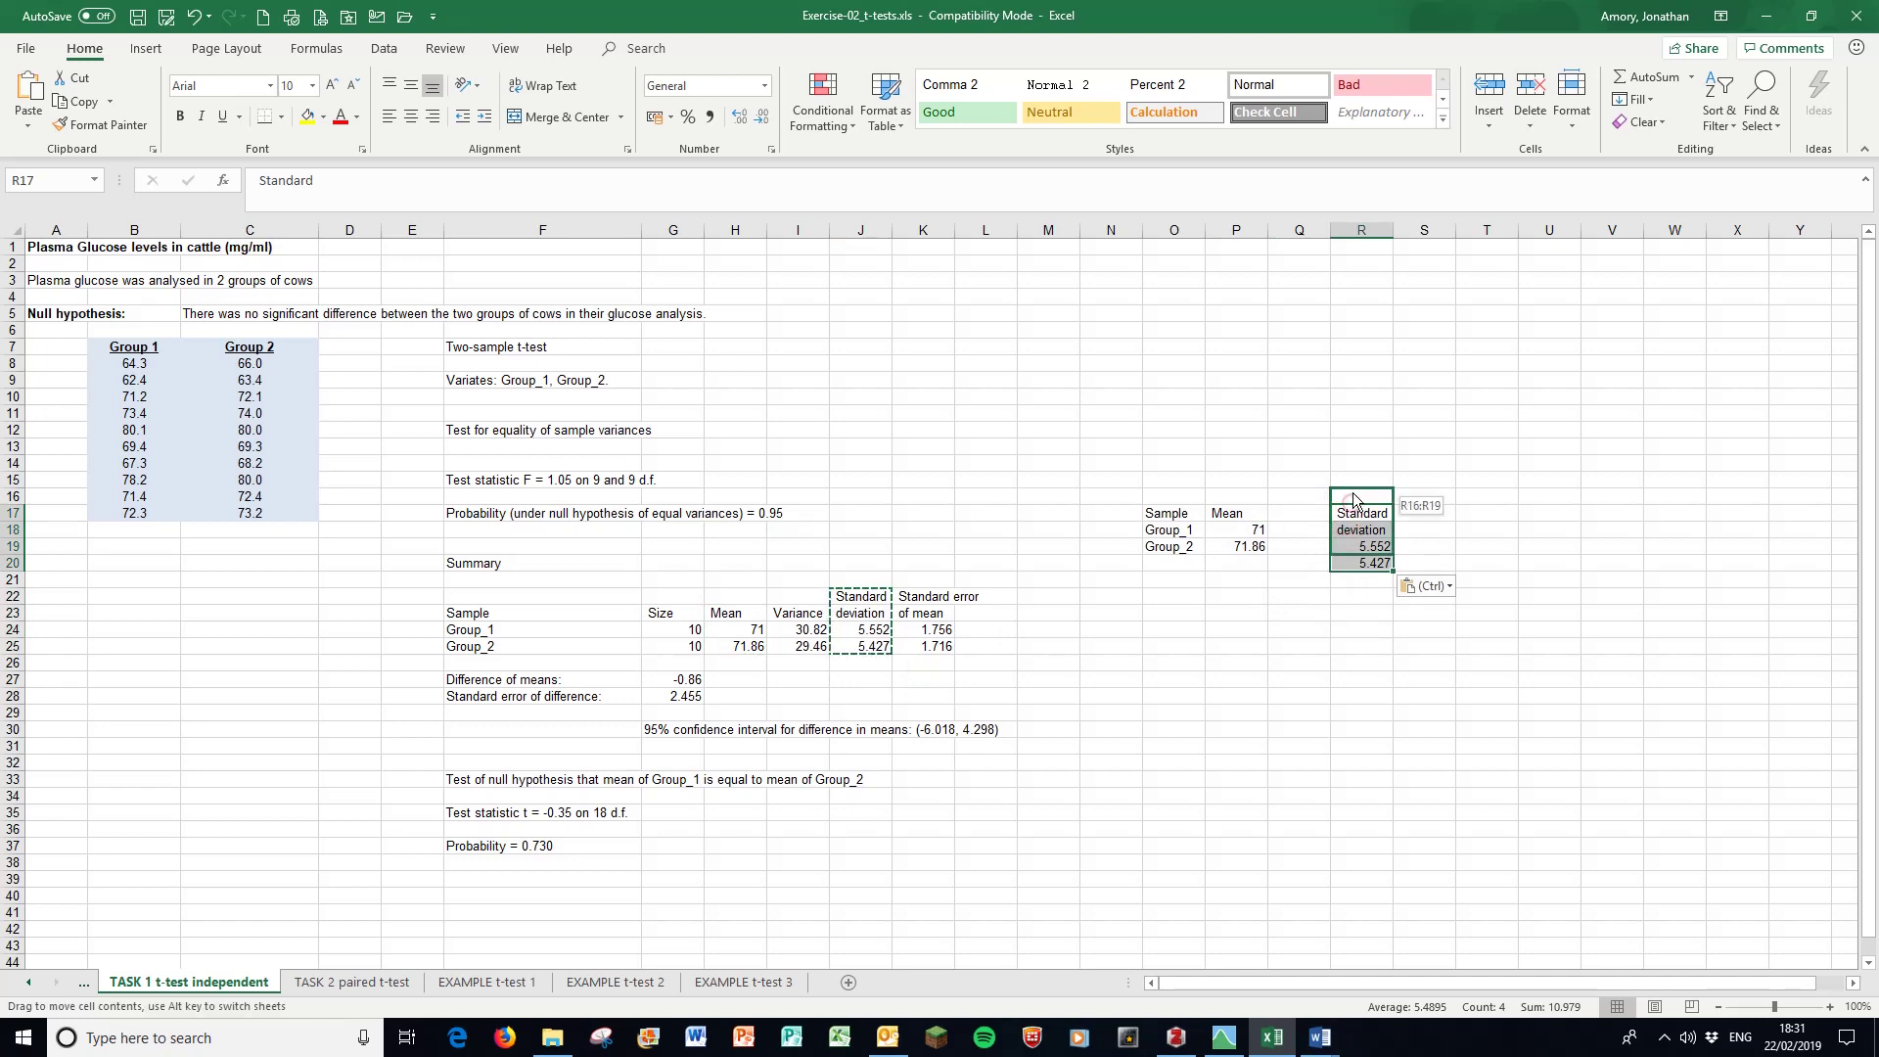
click(1350, 613)
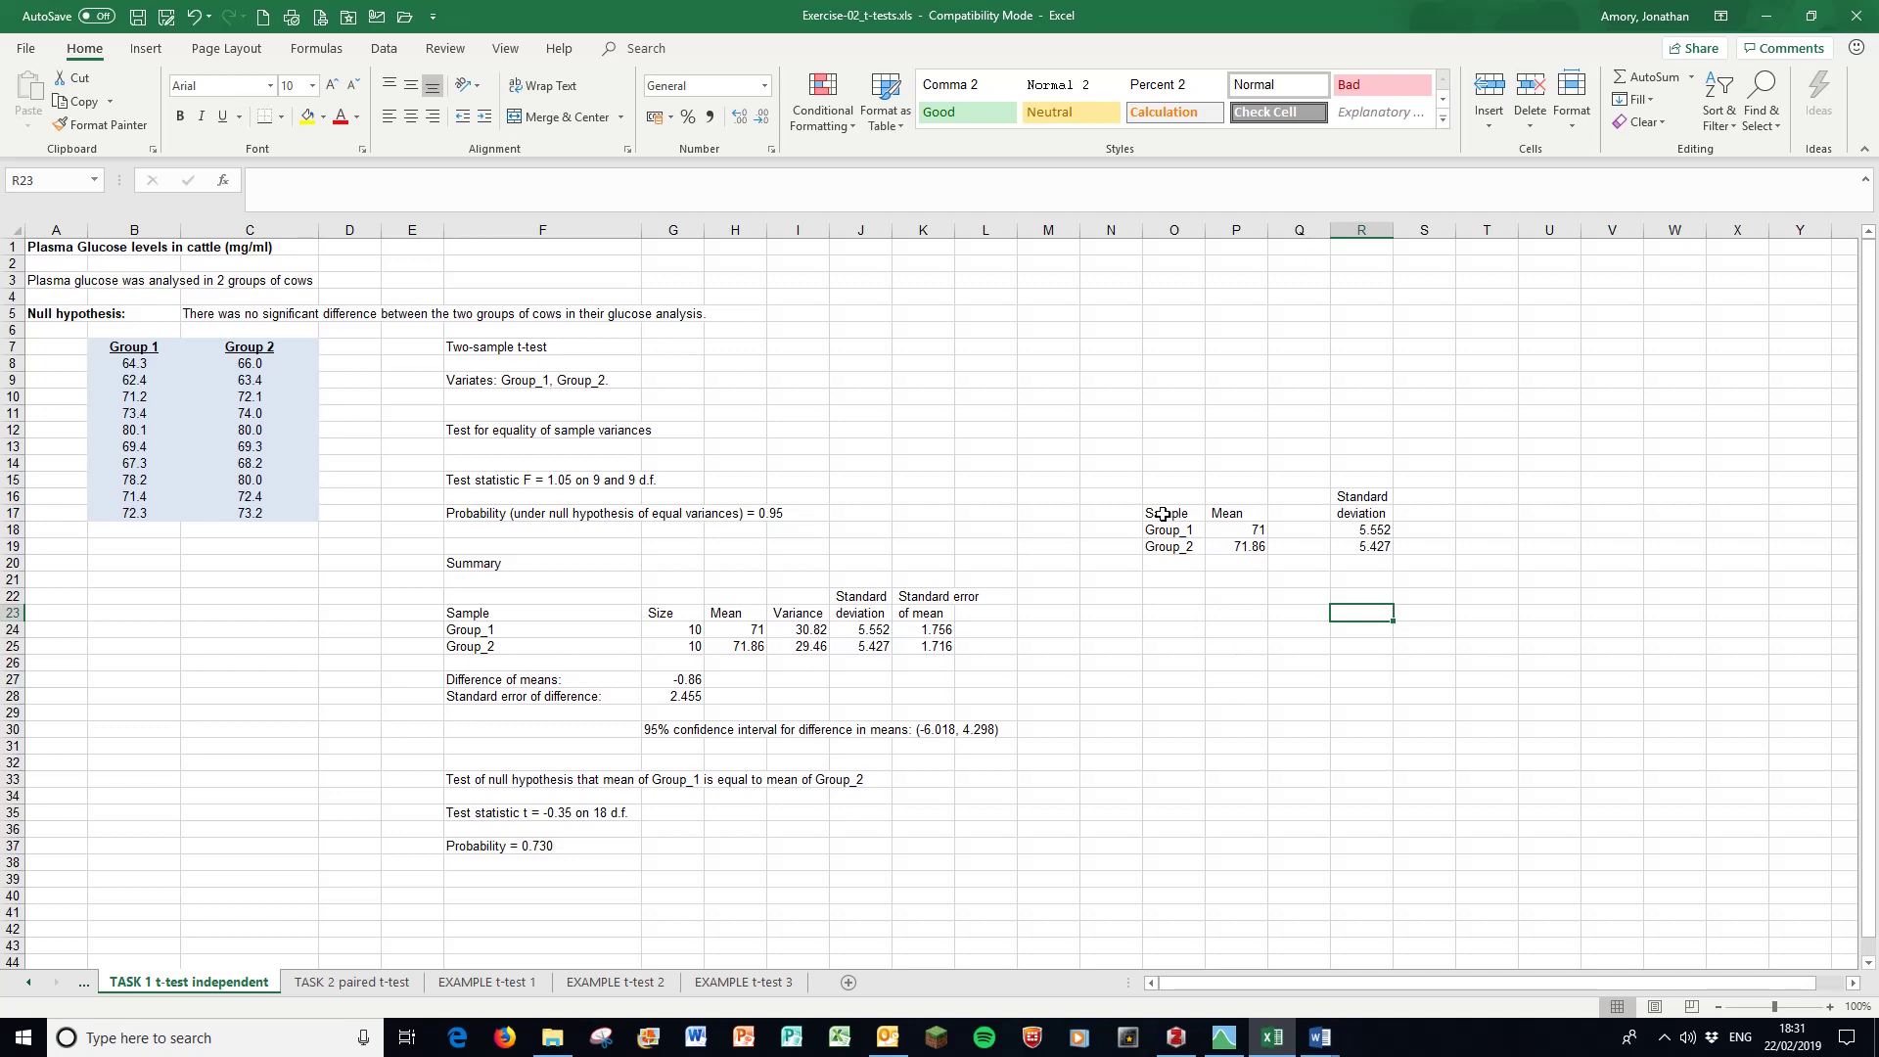
Select the group labels and means in the summary table for charting.
click(1163, 514)
click(1192, 617)
mouse_move(1241, 536)
mouse_down()
mouse_move(1158, 514)
mouse_move(1233, 551)
mouse_up()
click(1164, 514)
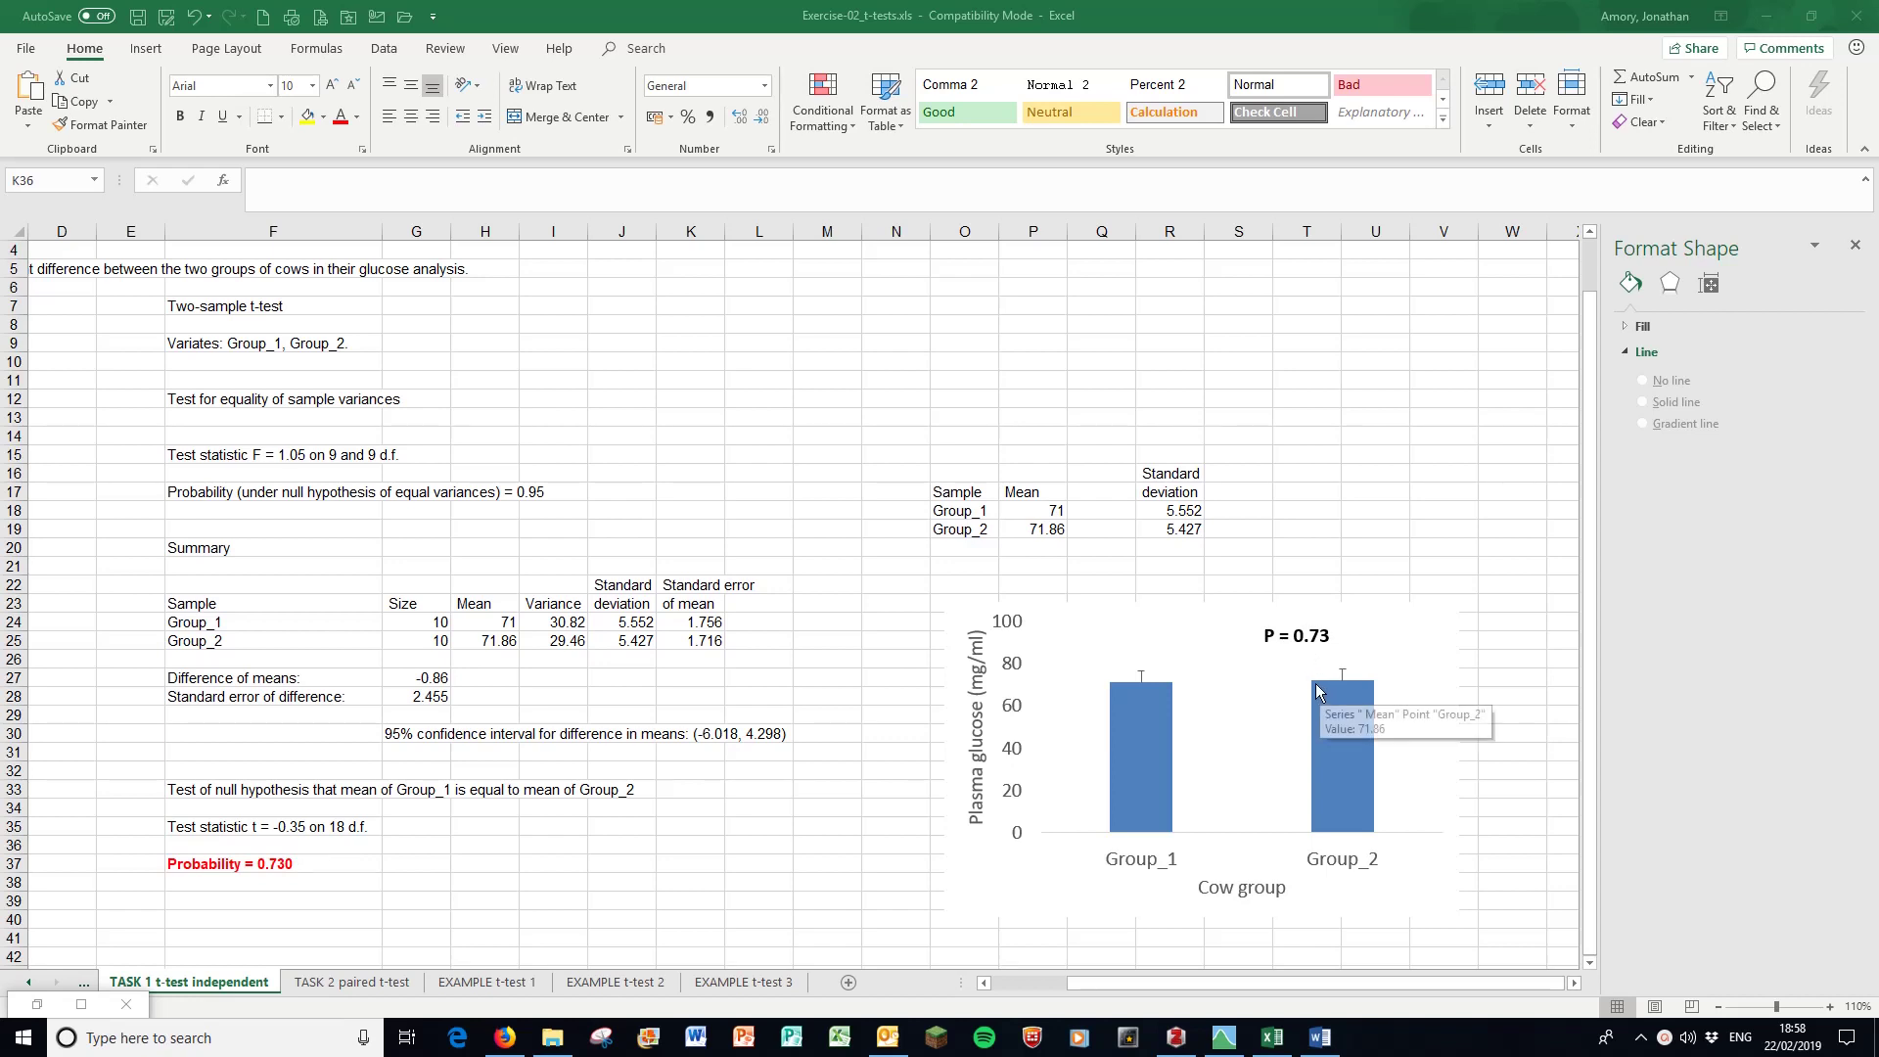
Check the chart's P = 0.73 label, then switch to the Word report with Figure 1.
mouse_move(1349, 708)
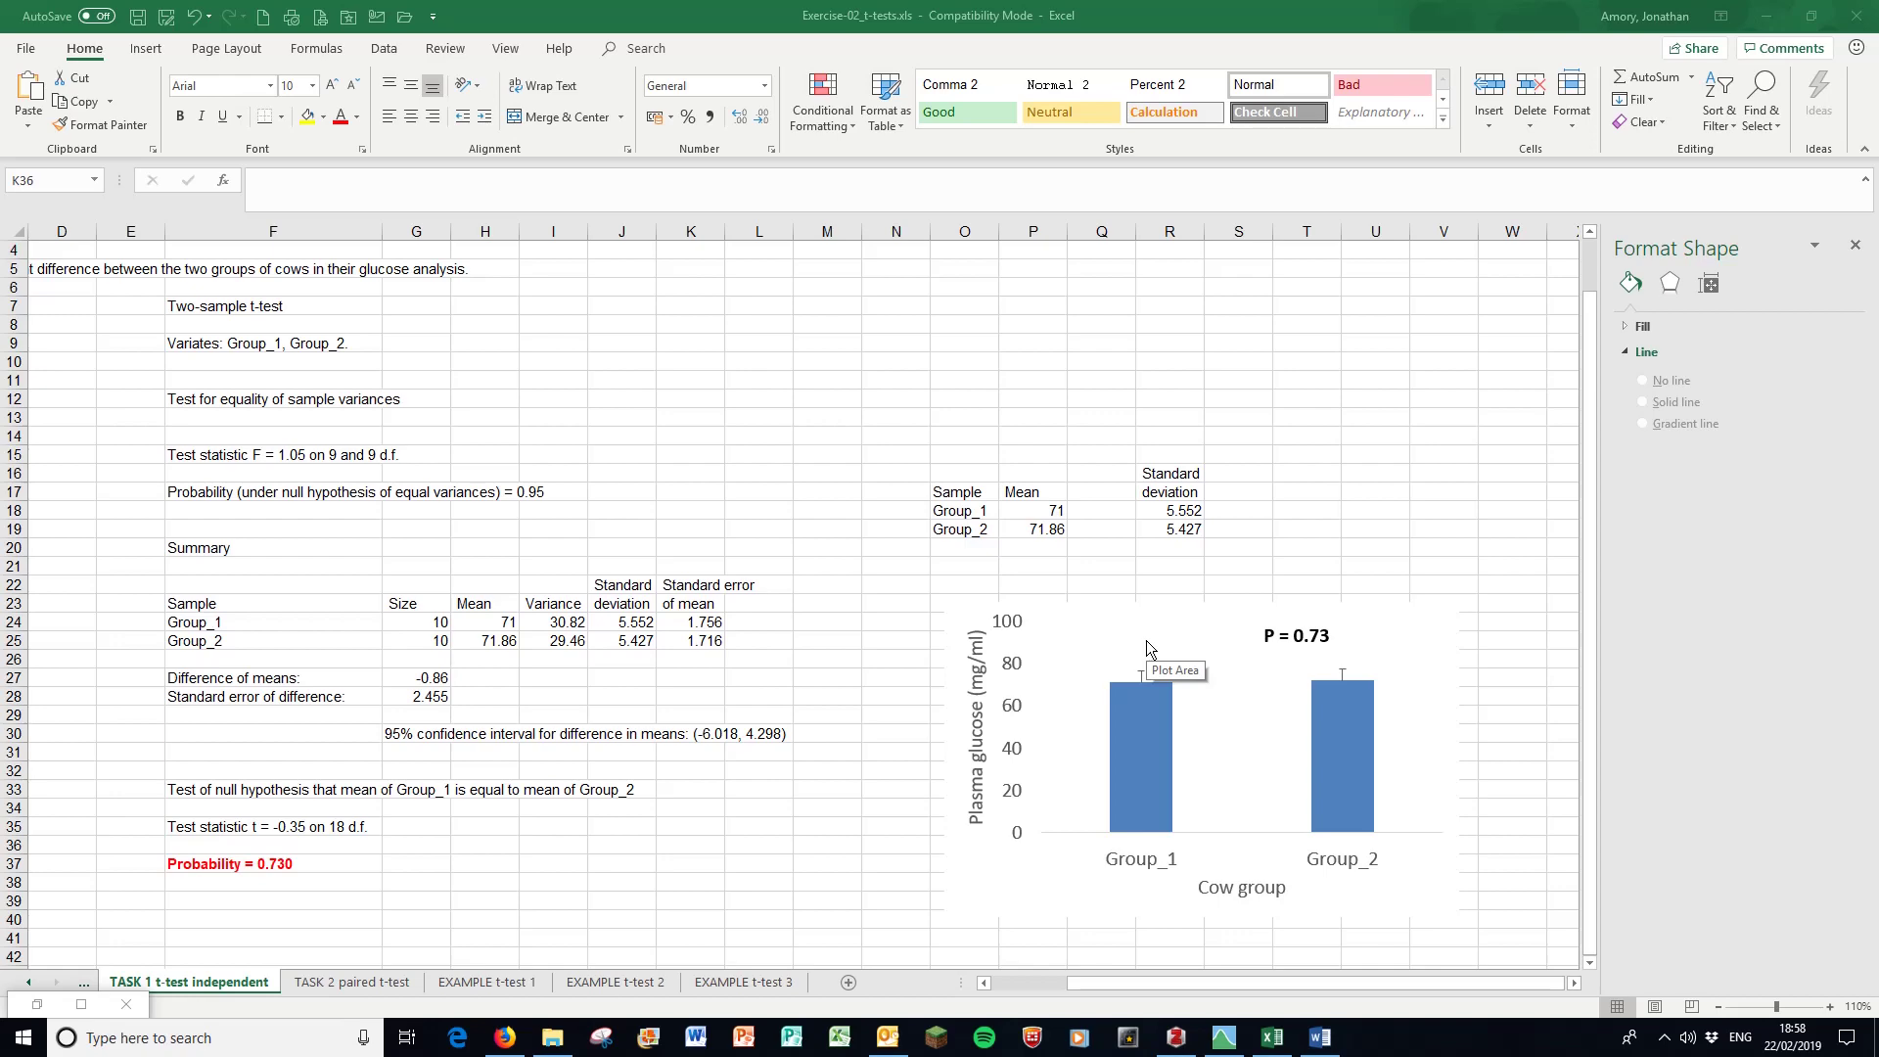
click(1311, 1039)
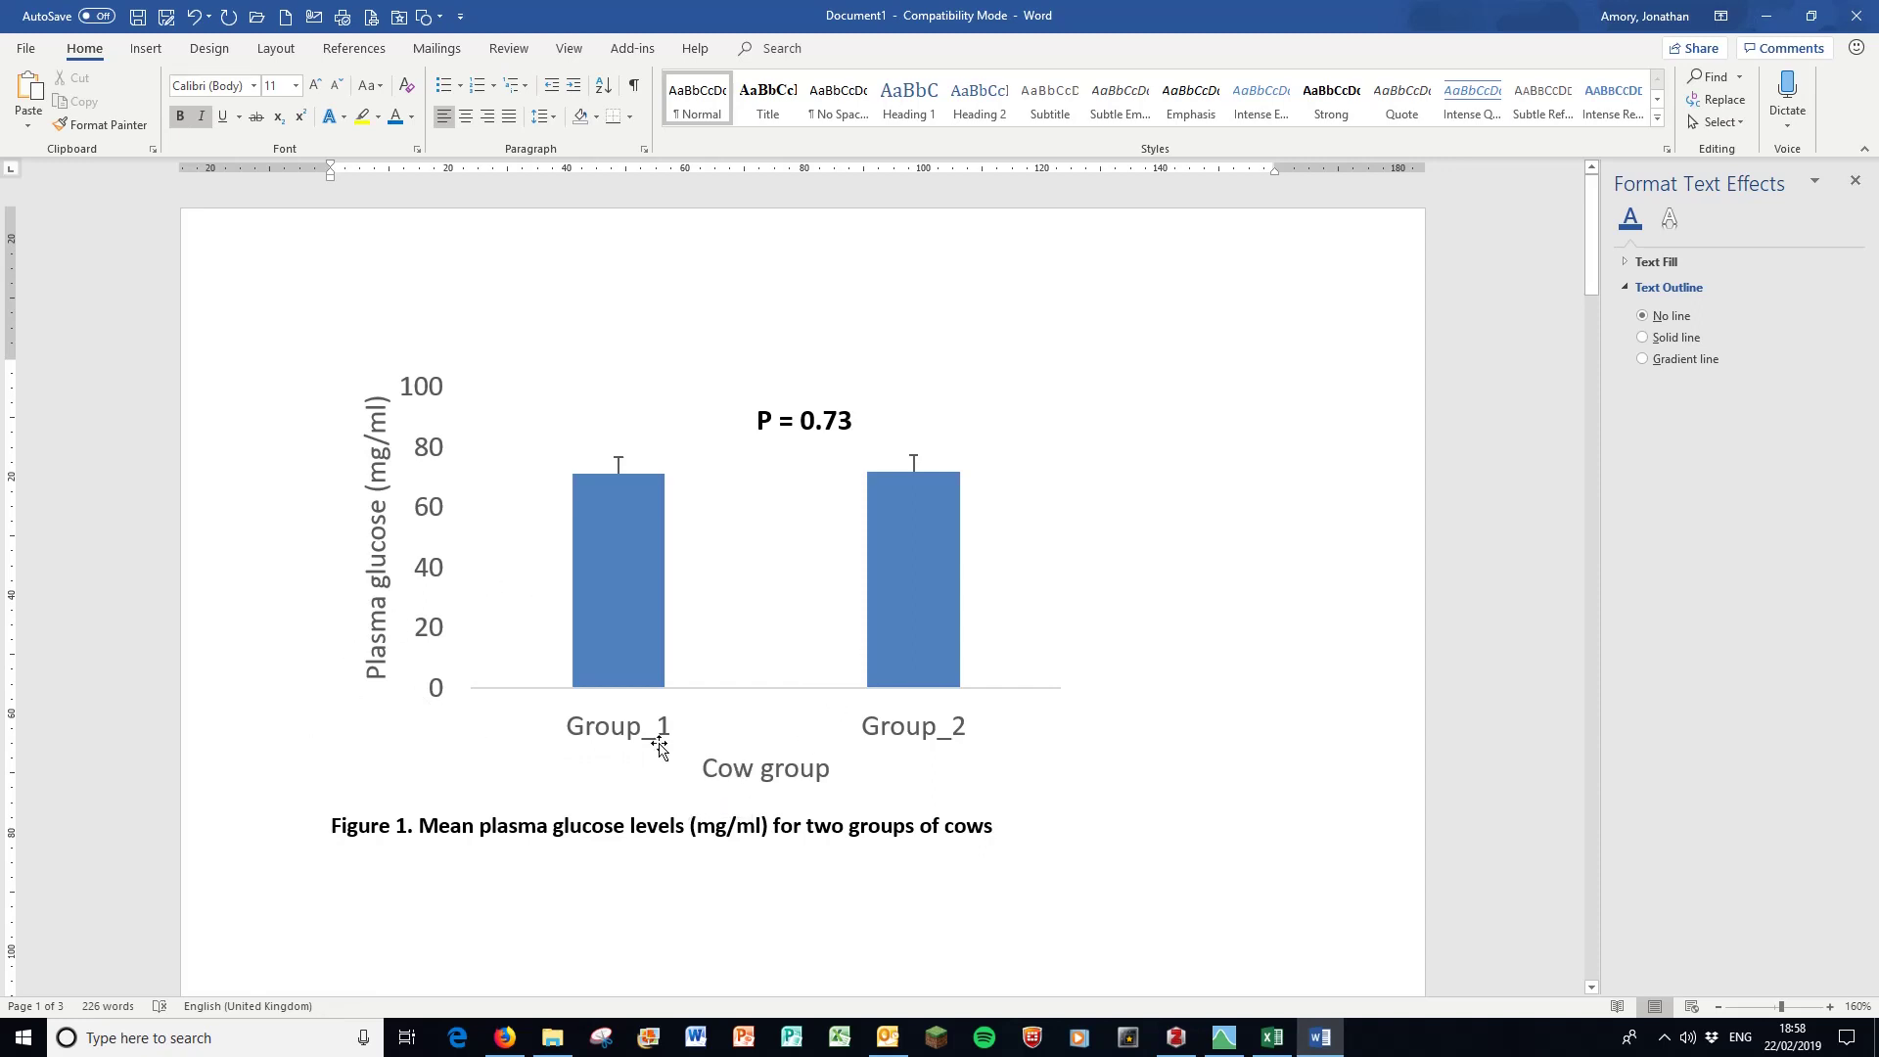
mouse_move(947, 623)
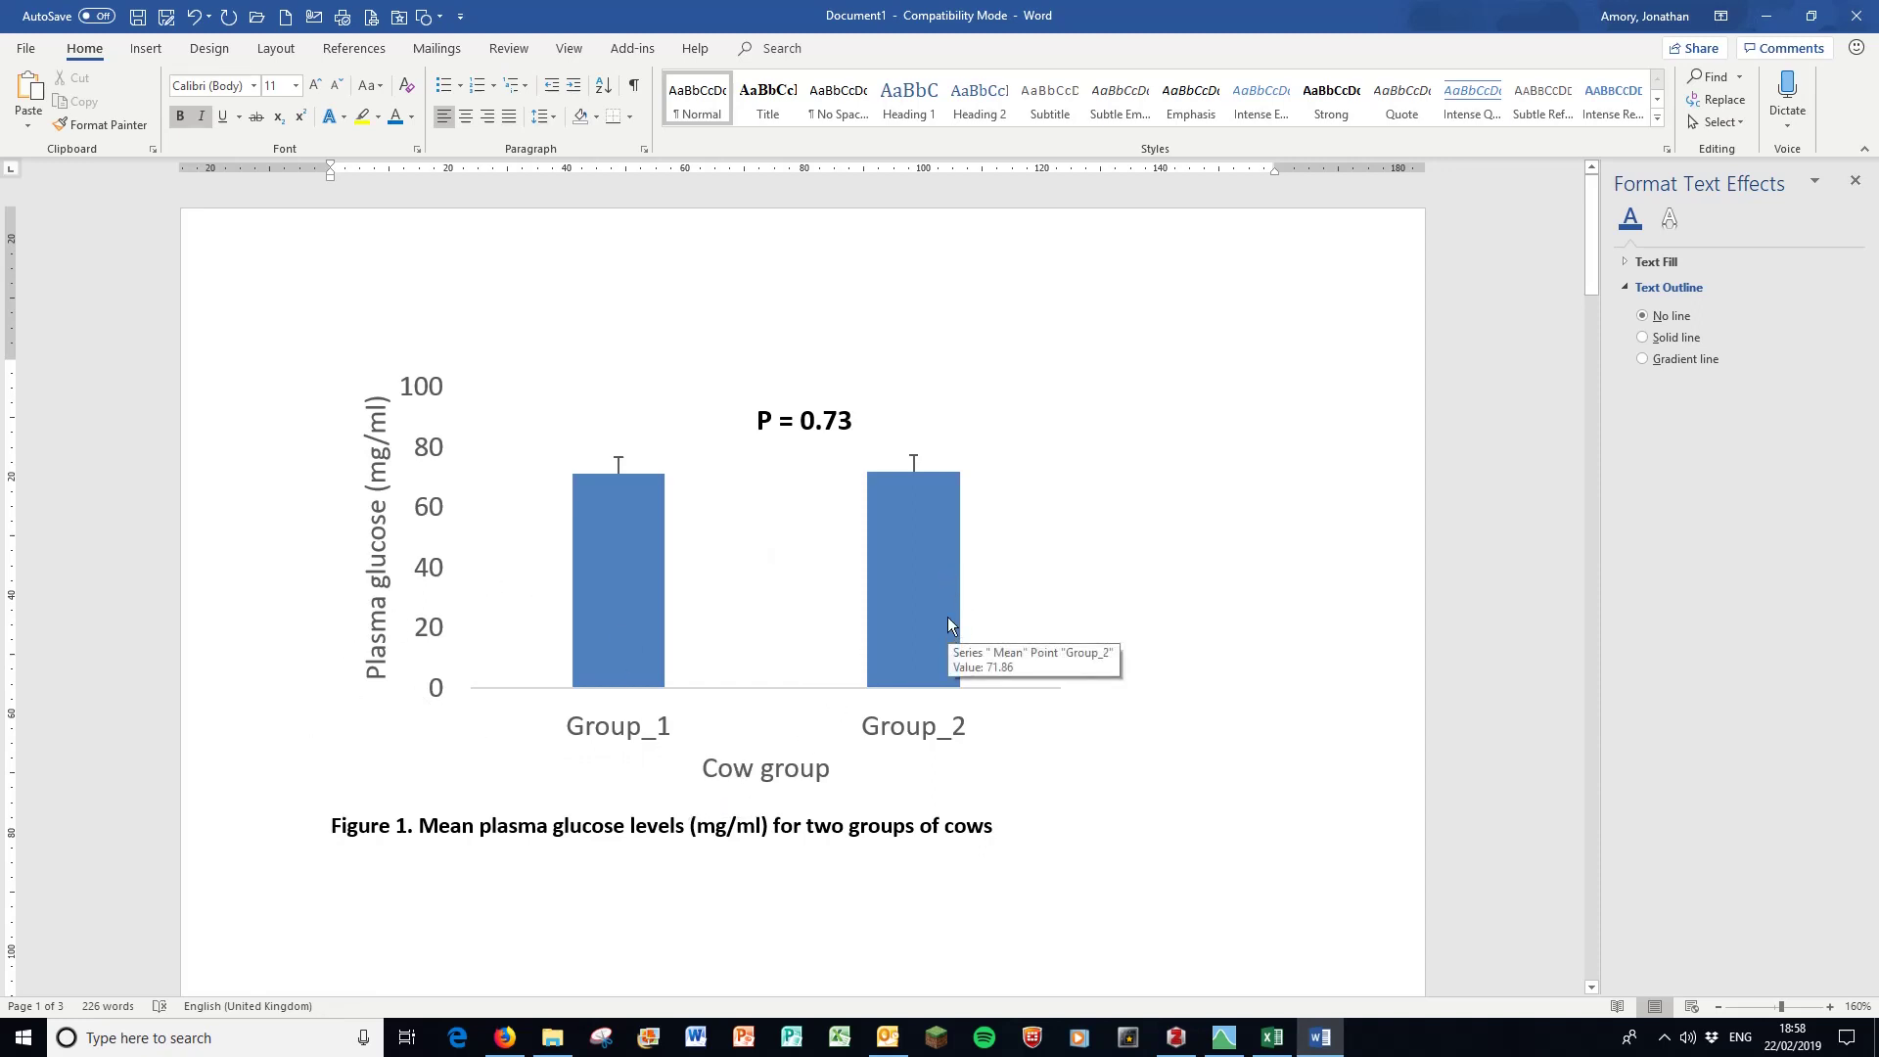
scroll(953, 587, down, 8)
scroll(958, 571, down, 1)
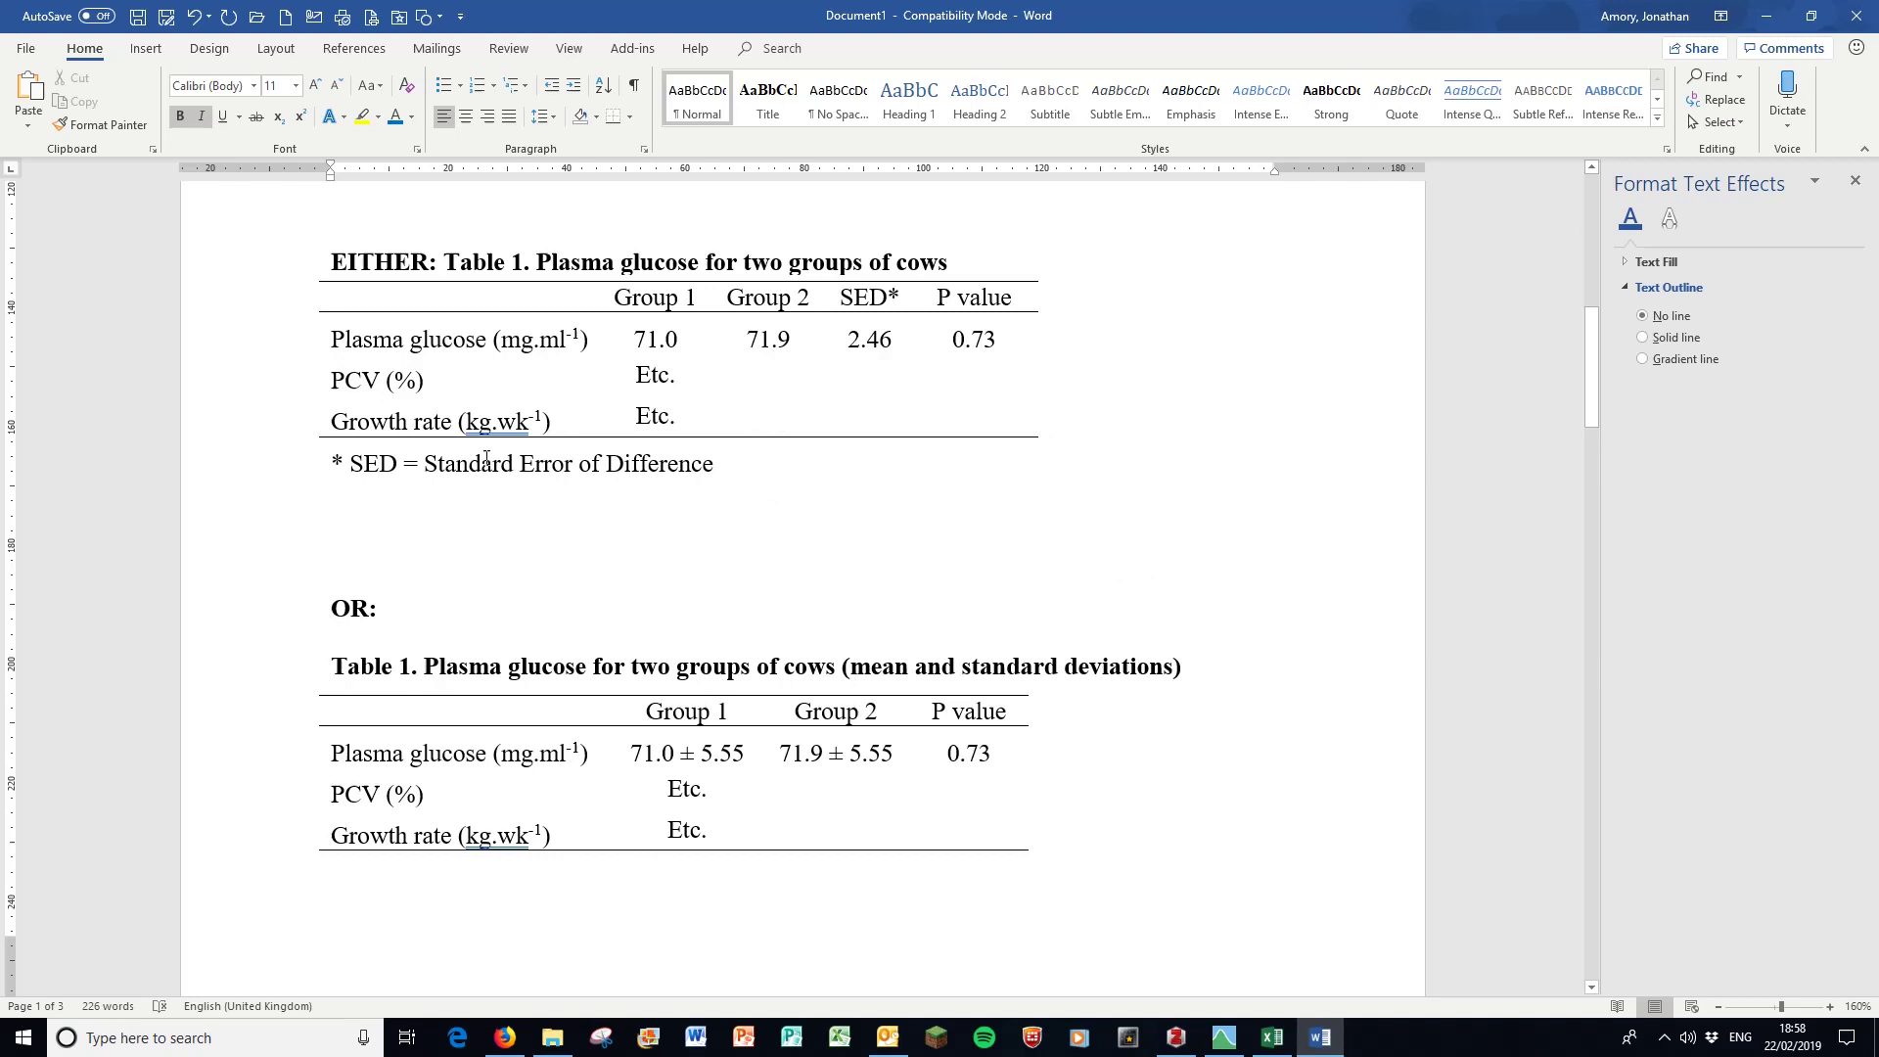
click(260, 350)
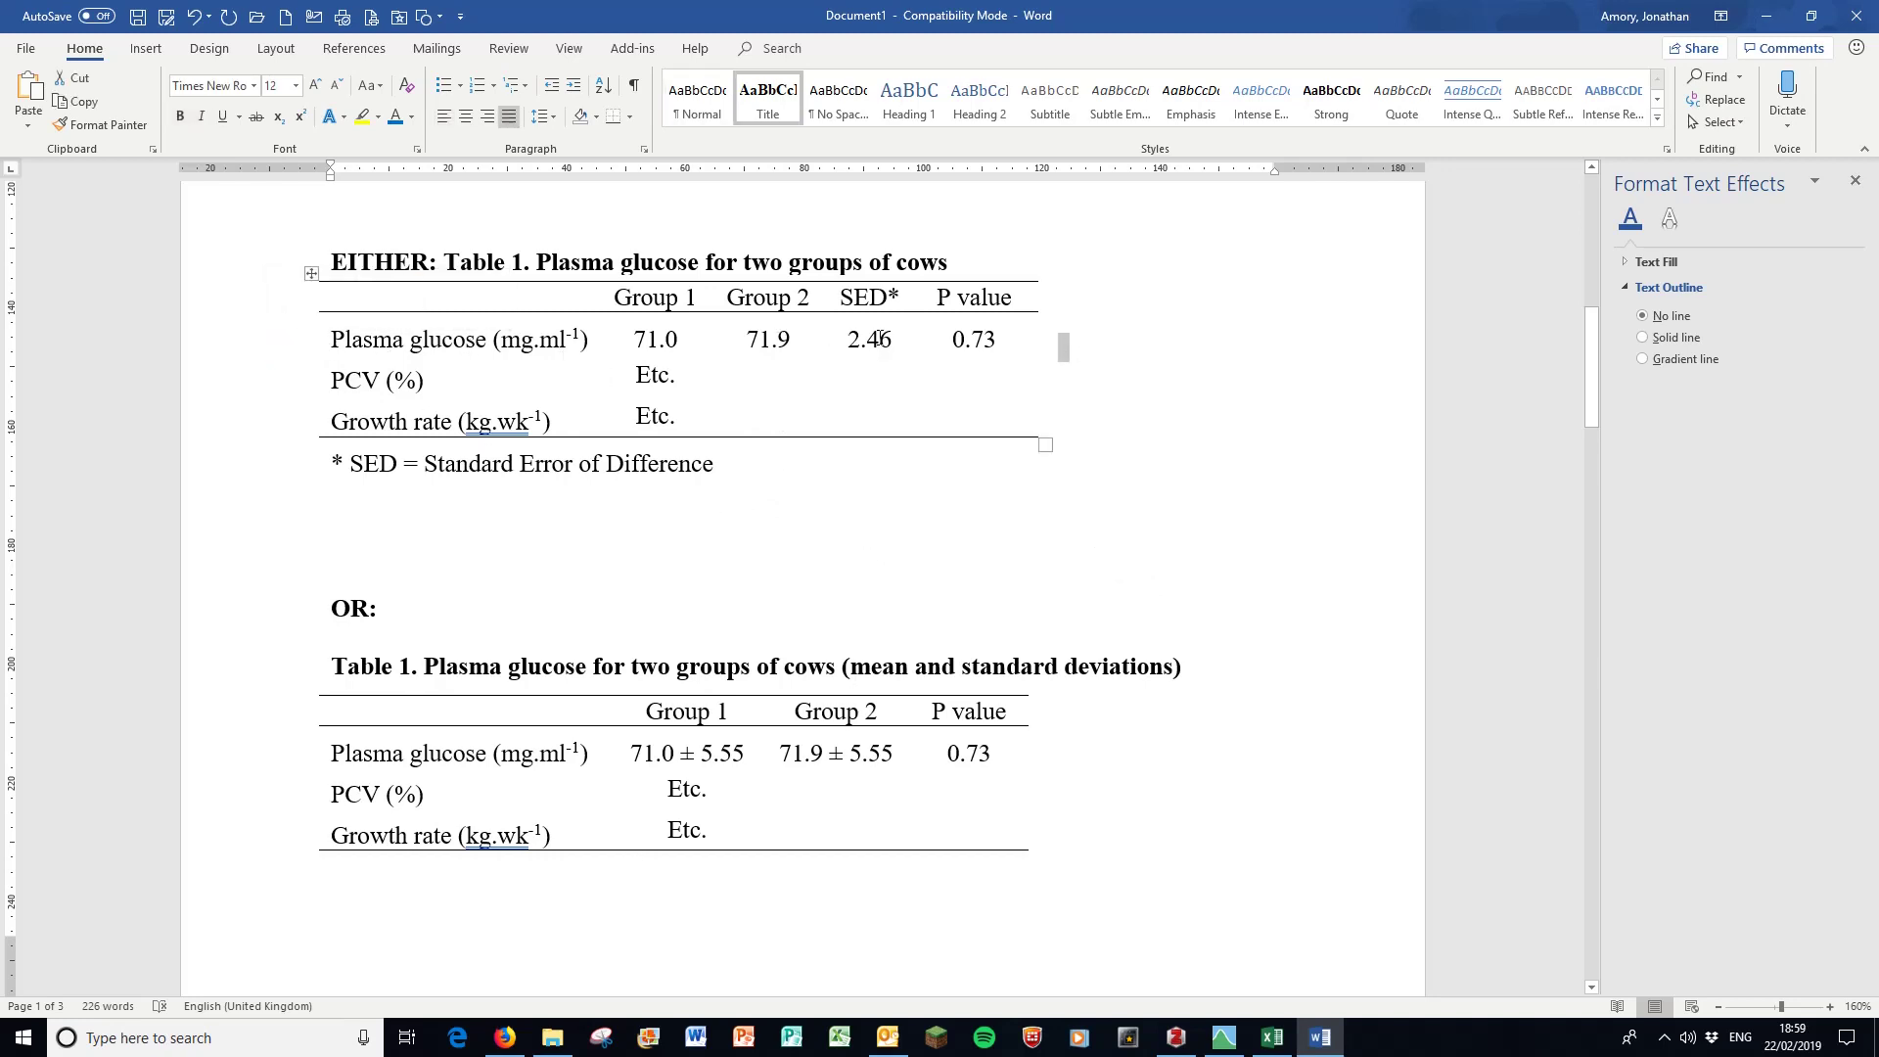
click(881, 338)
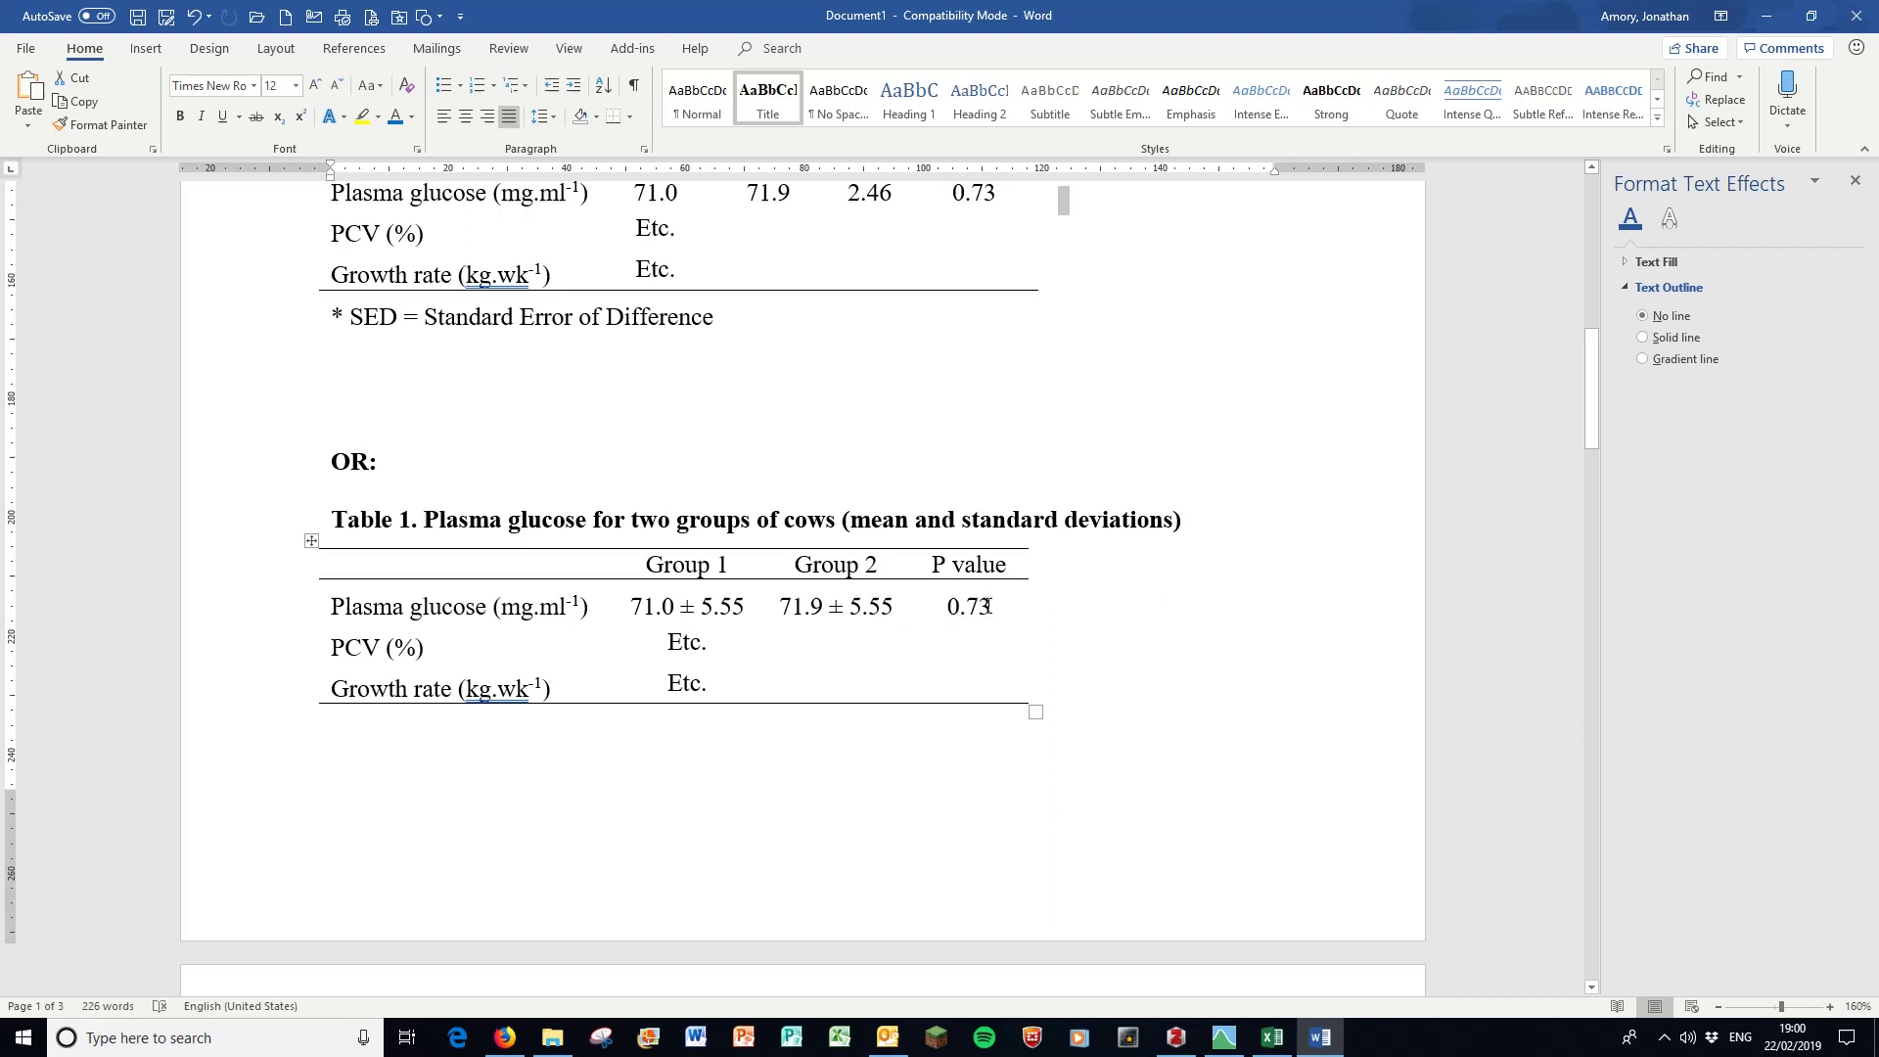
mouse_move(887, 529)
scroll(240, 533, down, 5)
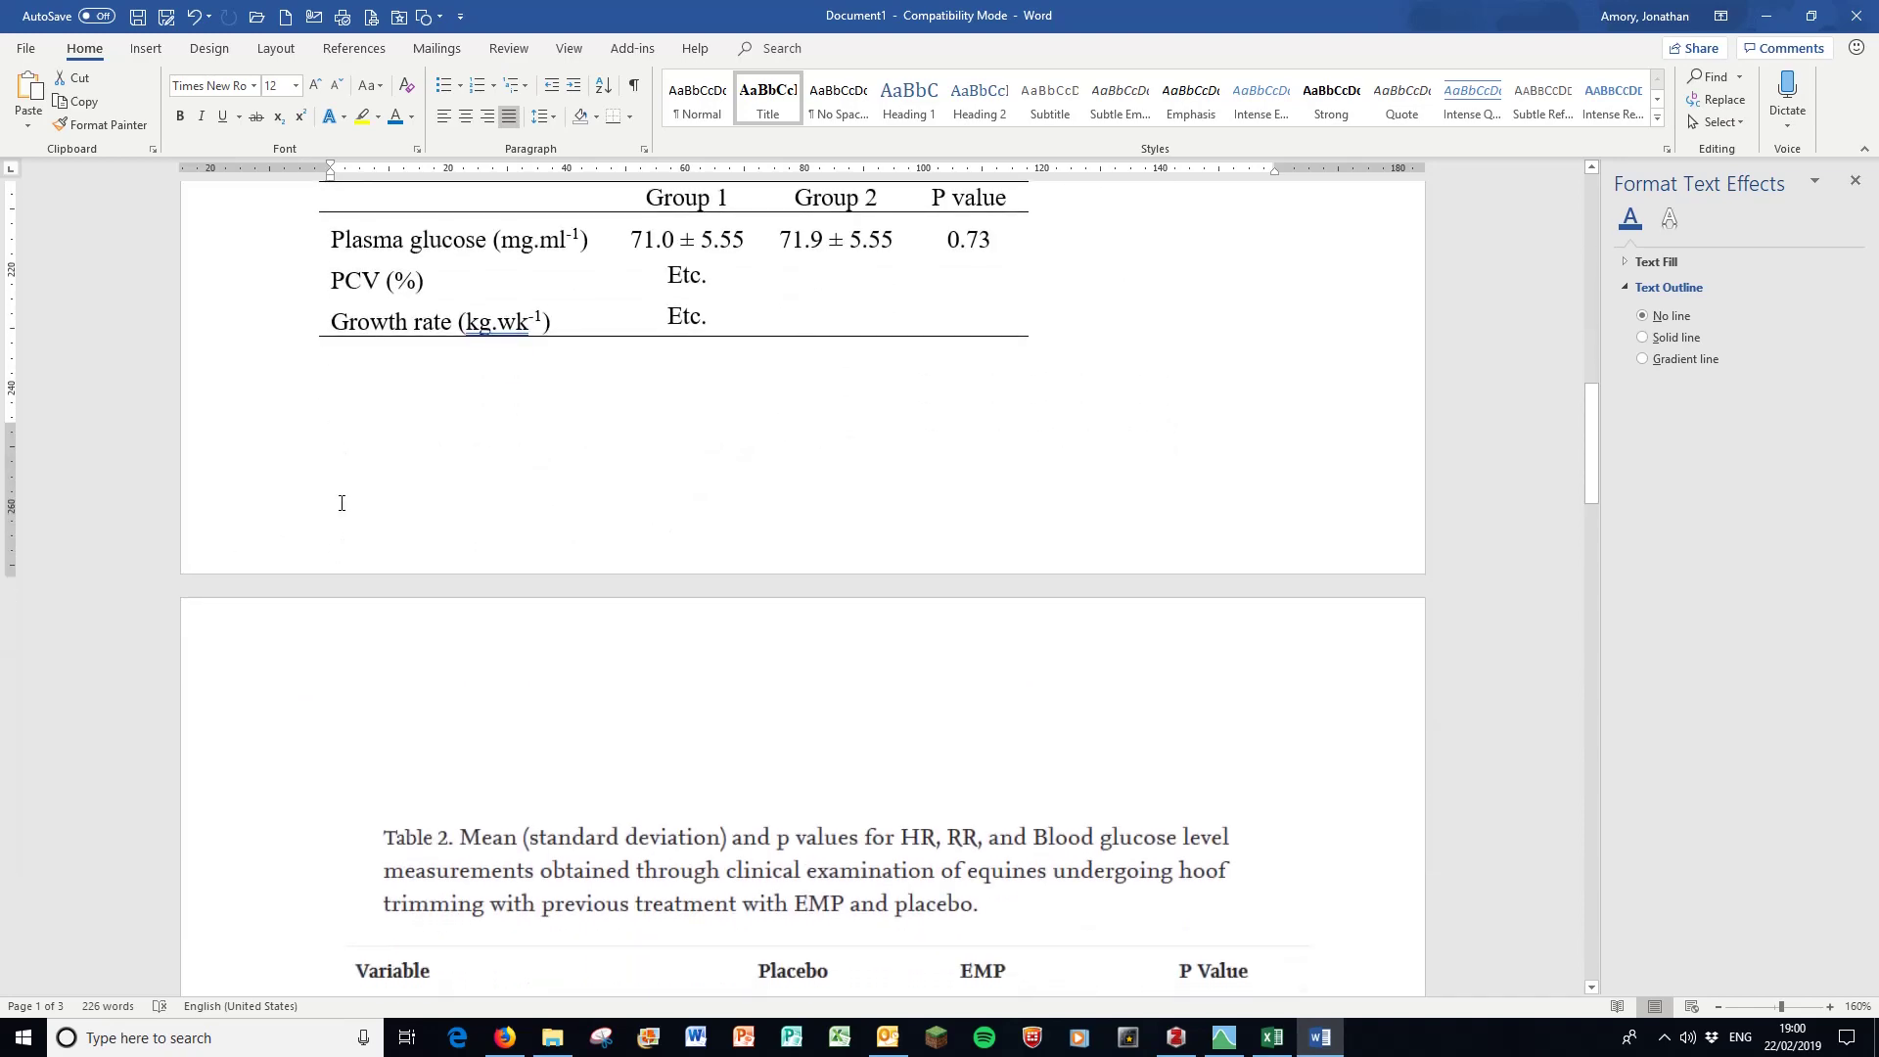
scroll(393, 484, down, 5)
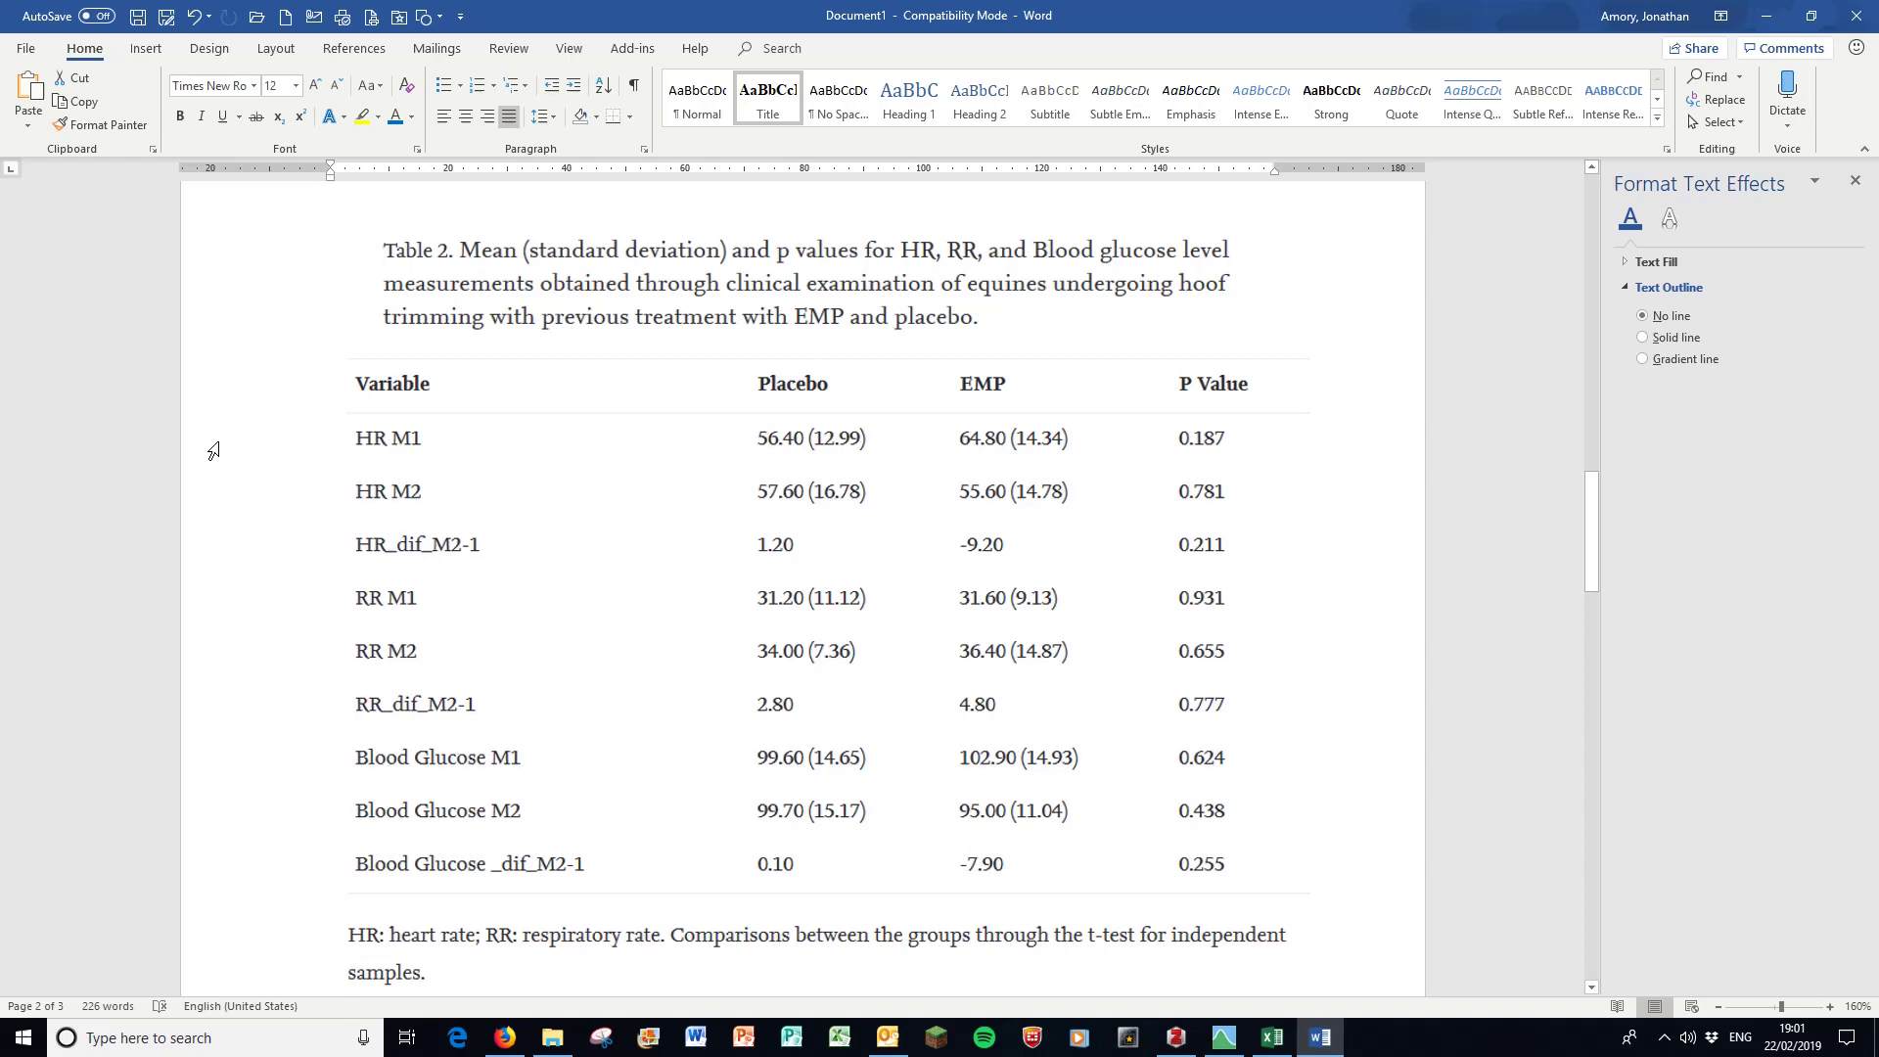
scroll(275, 424, down, 1)
scroll(275, 423, down, 5)
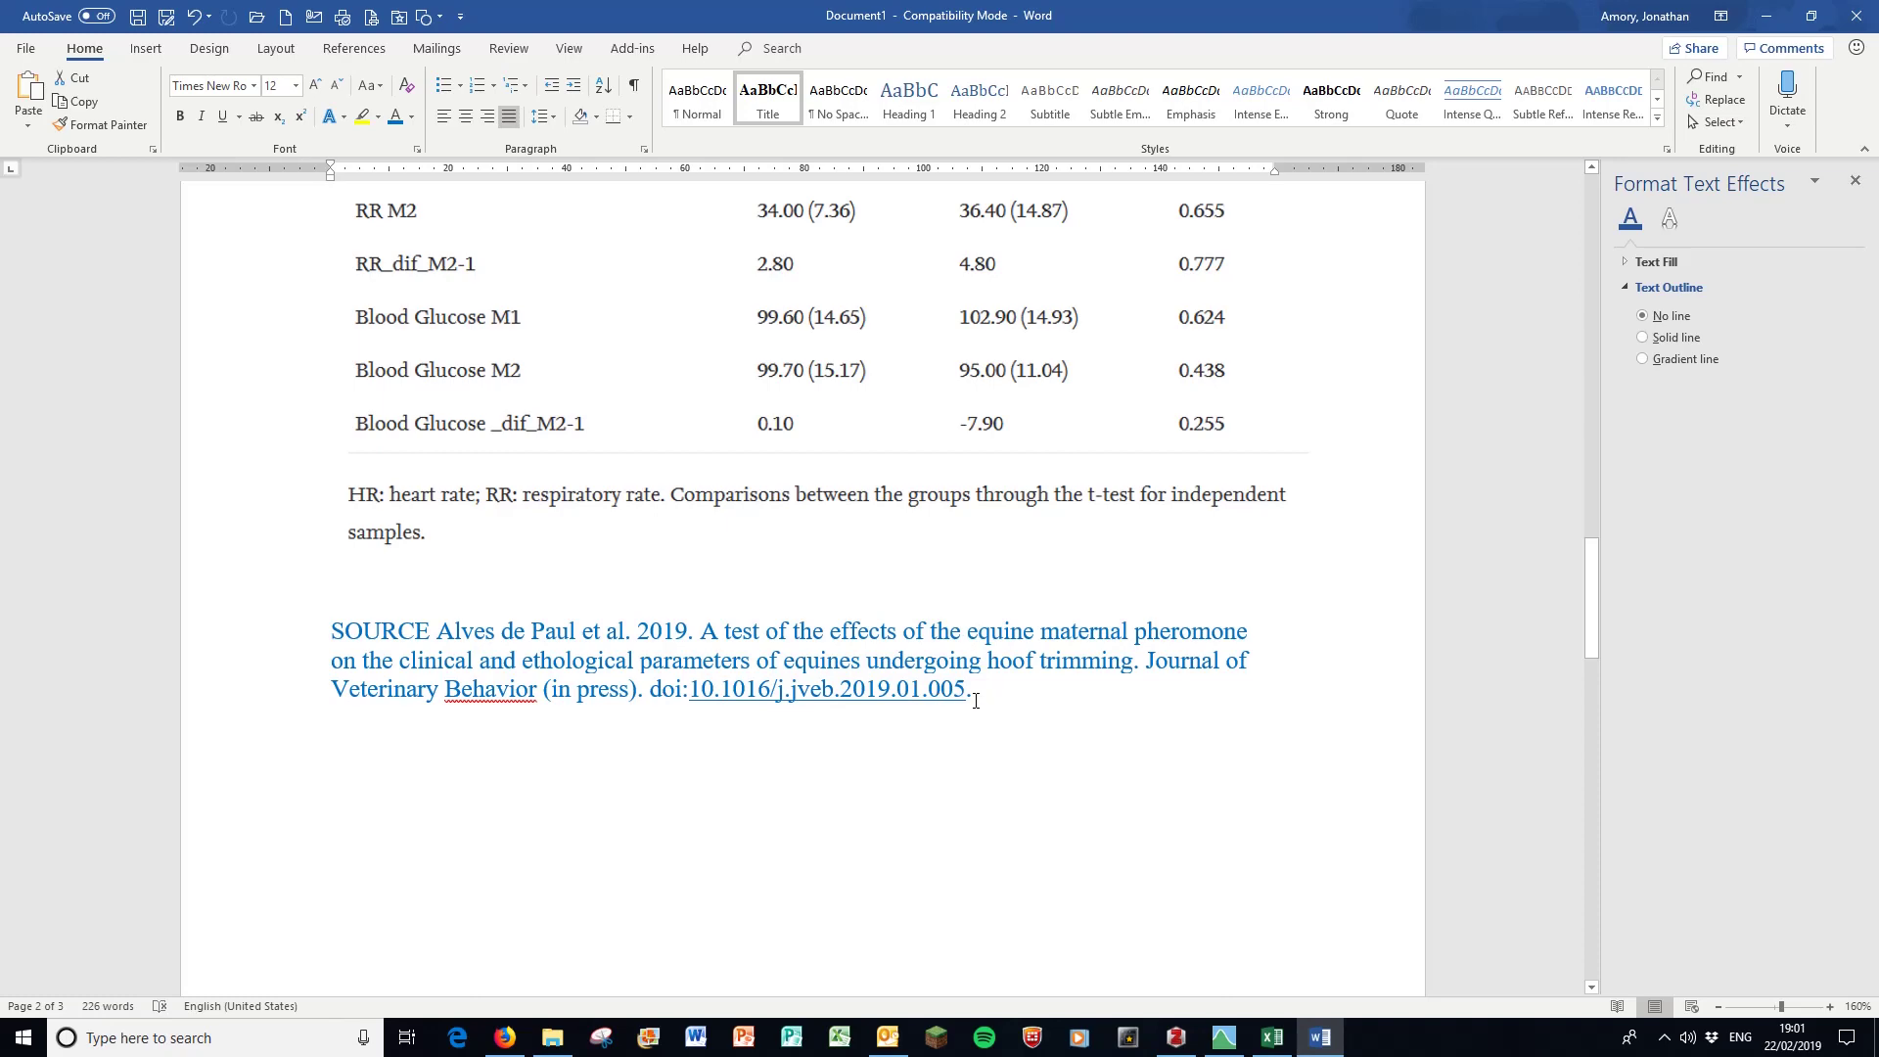
scroll(983, 700, up, 4)
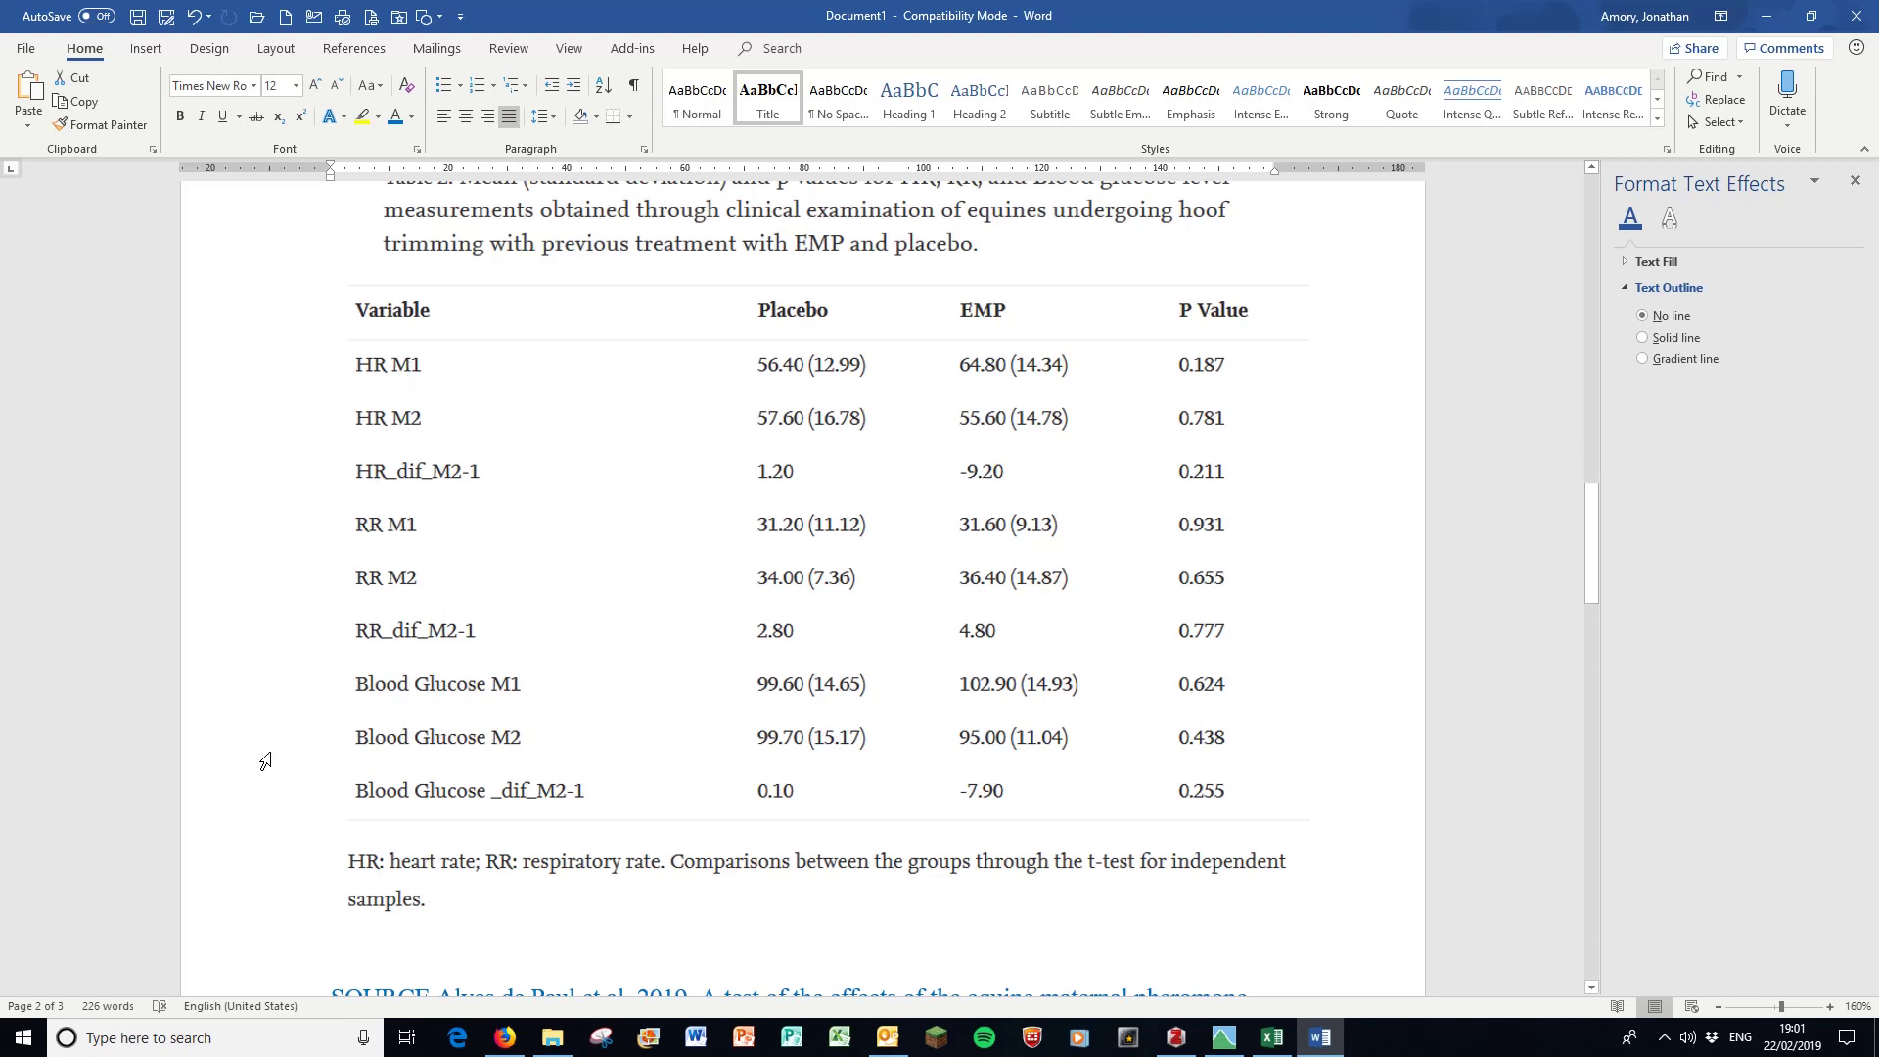
scroll(265, 761, down, 3)
click(1390, 571)
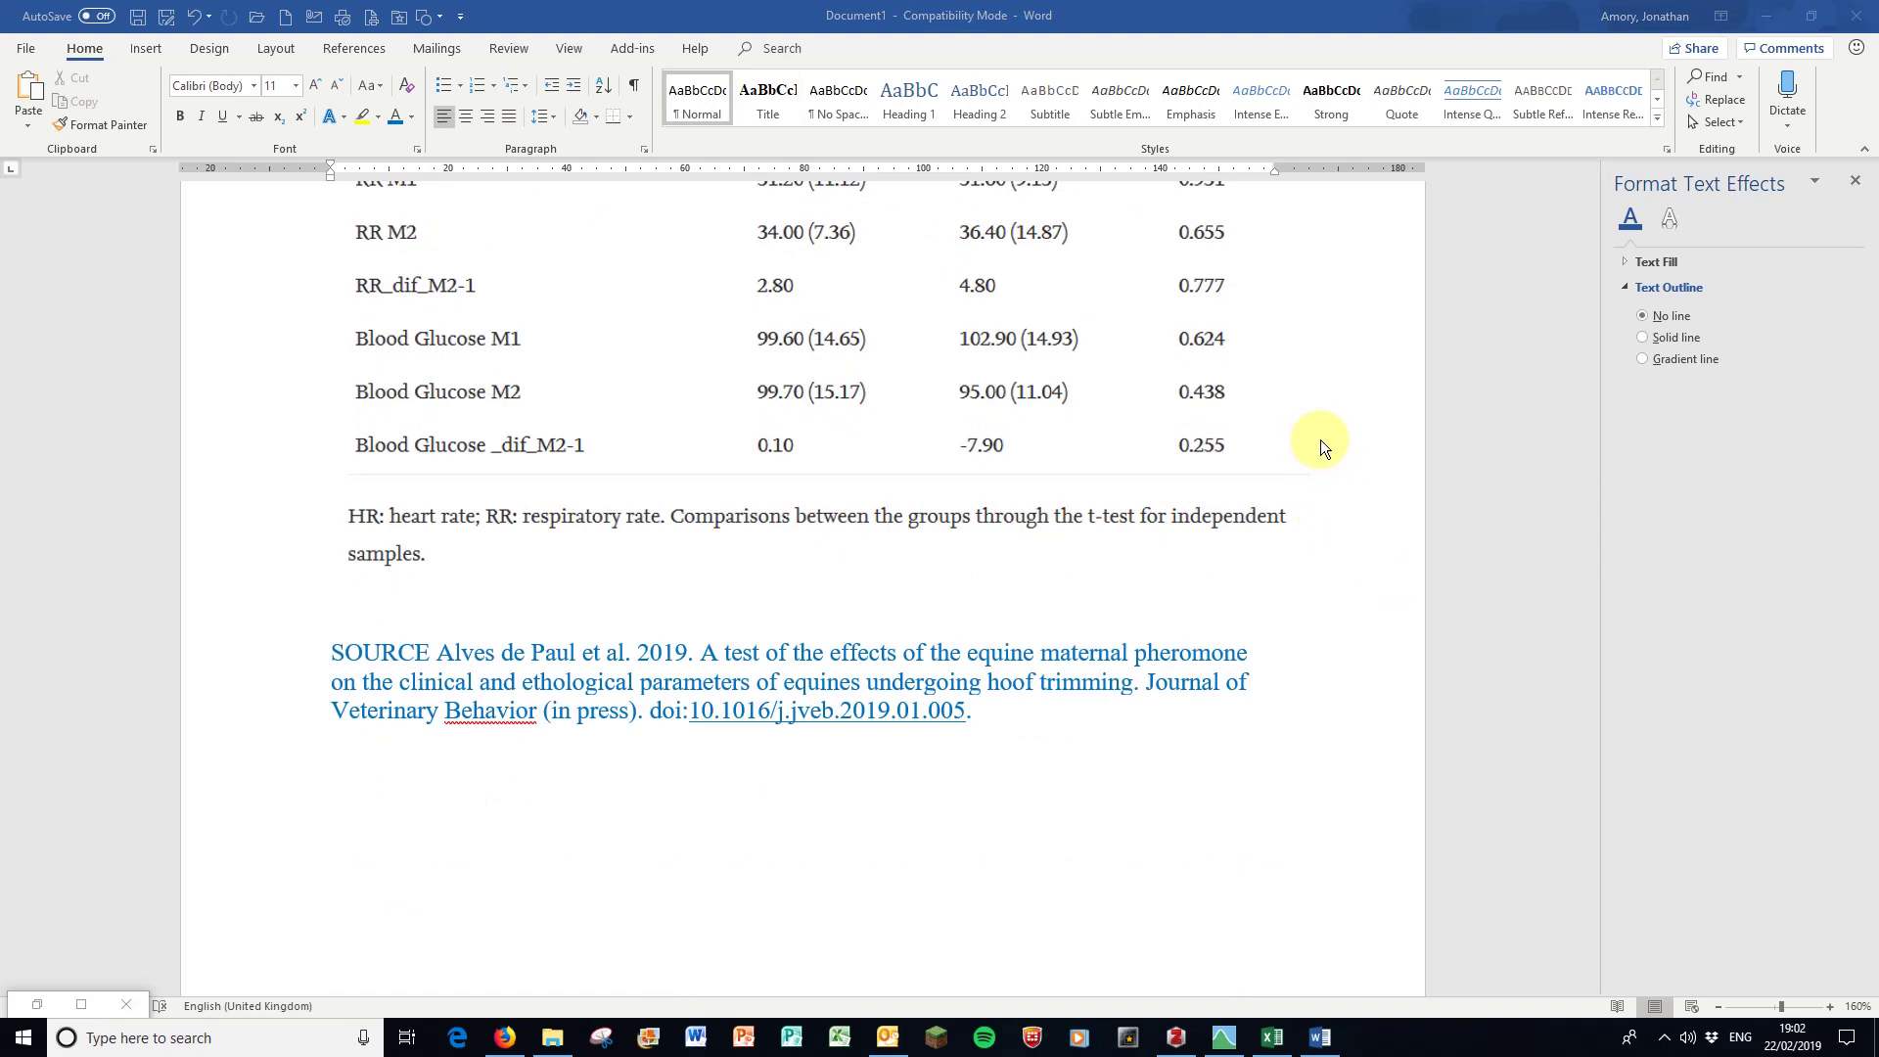
scroll(1319, 445, down, 10)
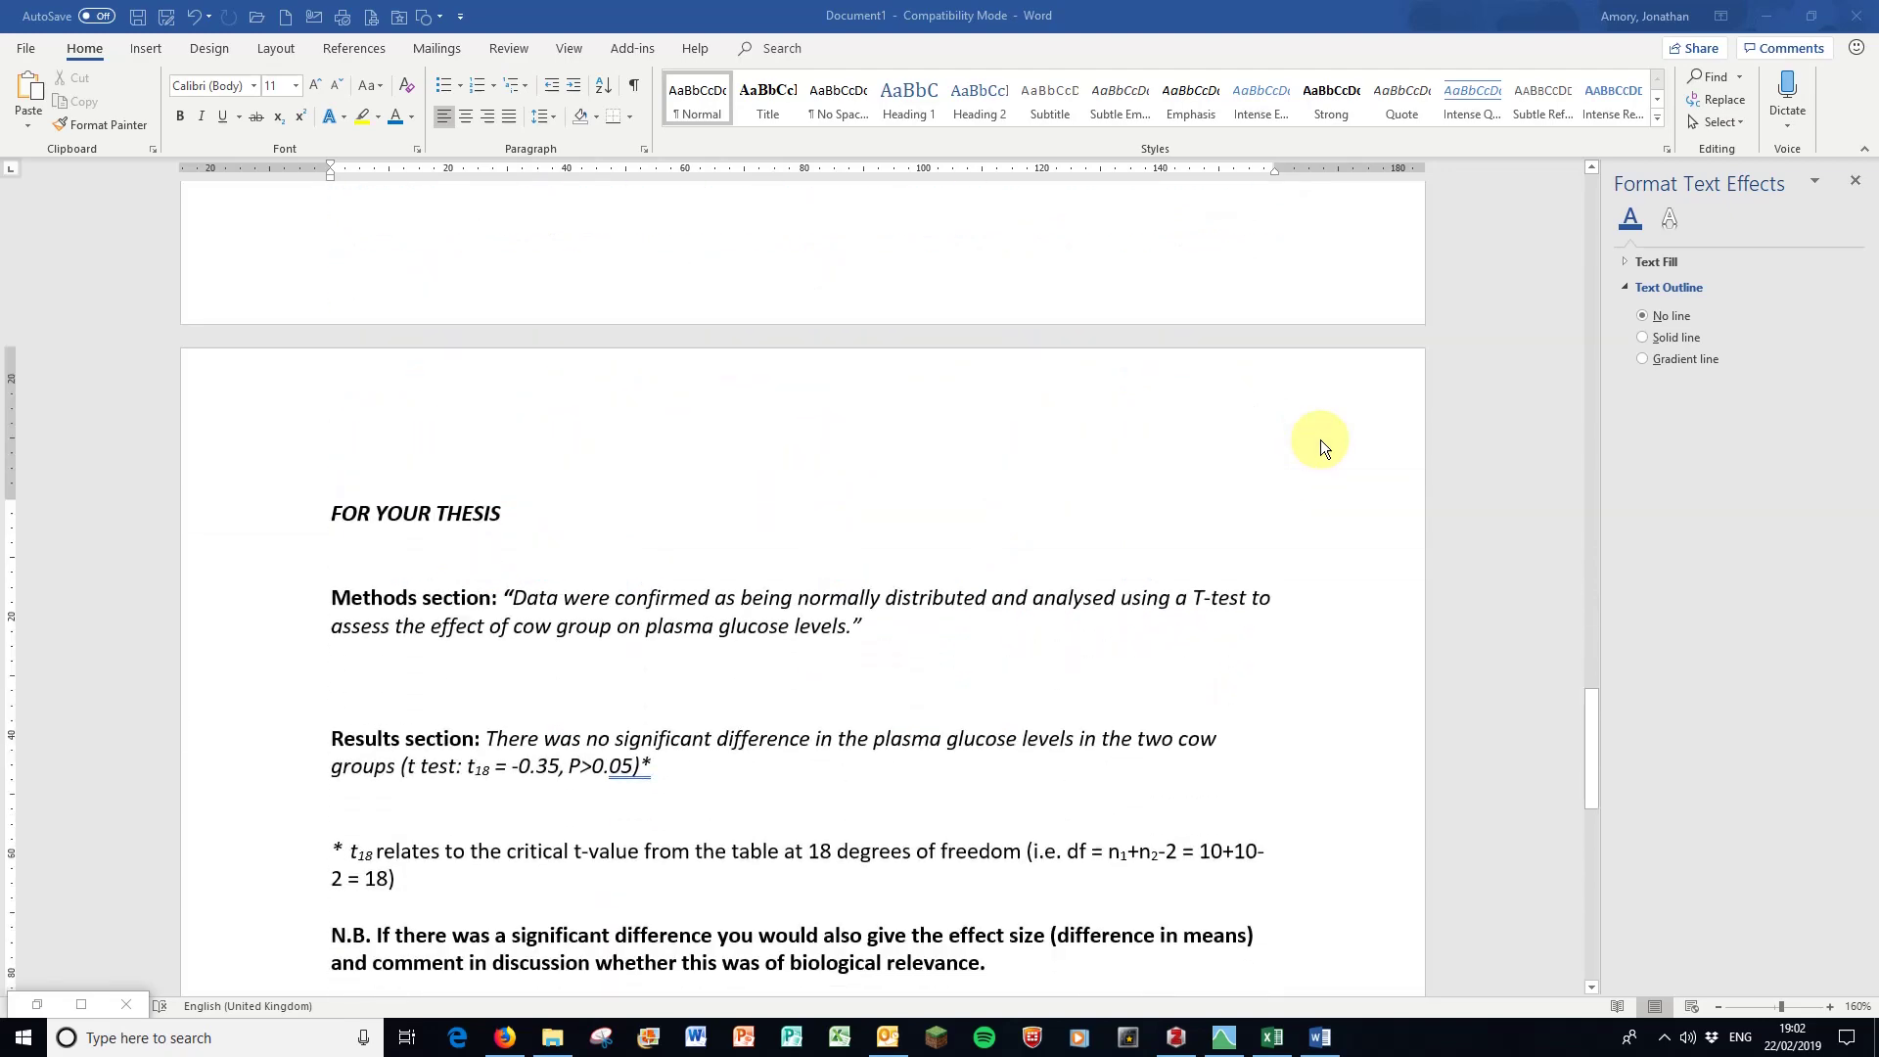
scroll(1319, 445, down, 3)
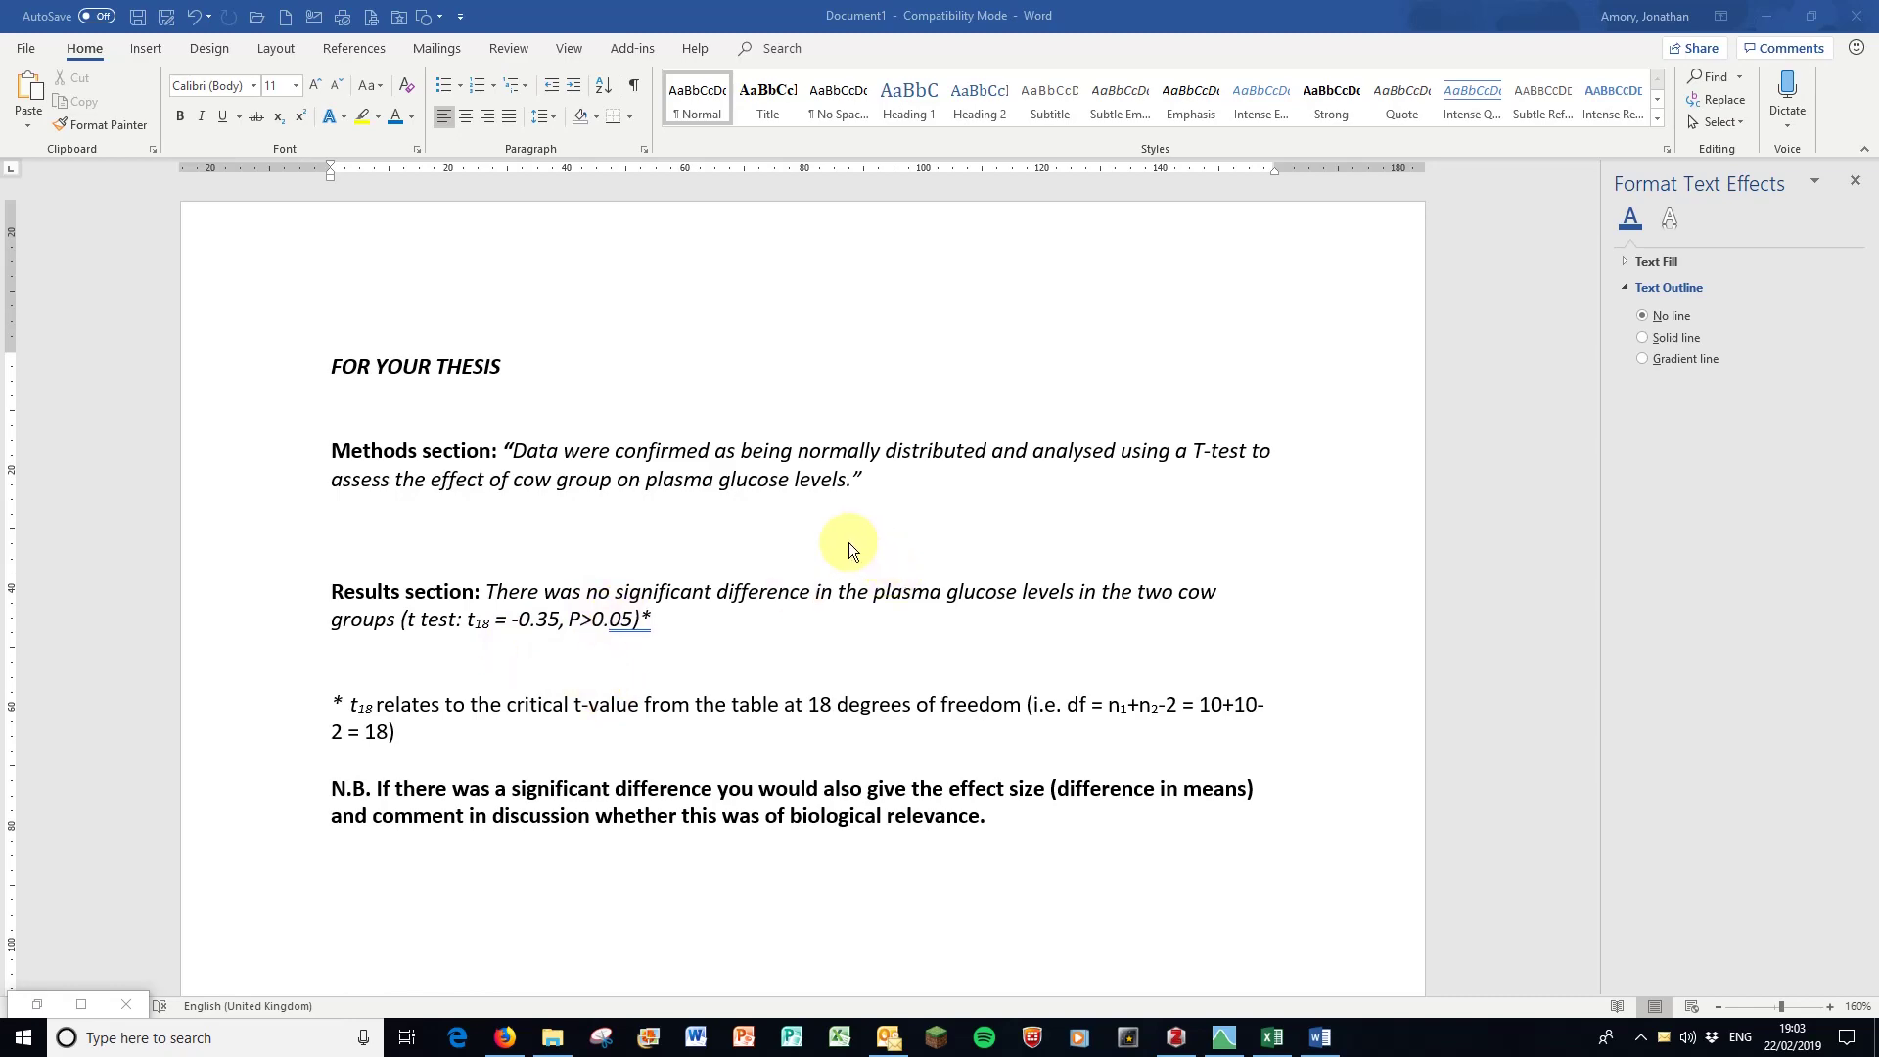
scroll(853, 546, down, 2)
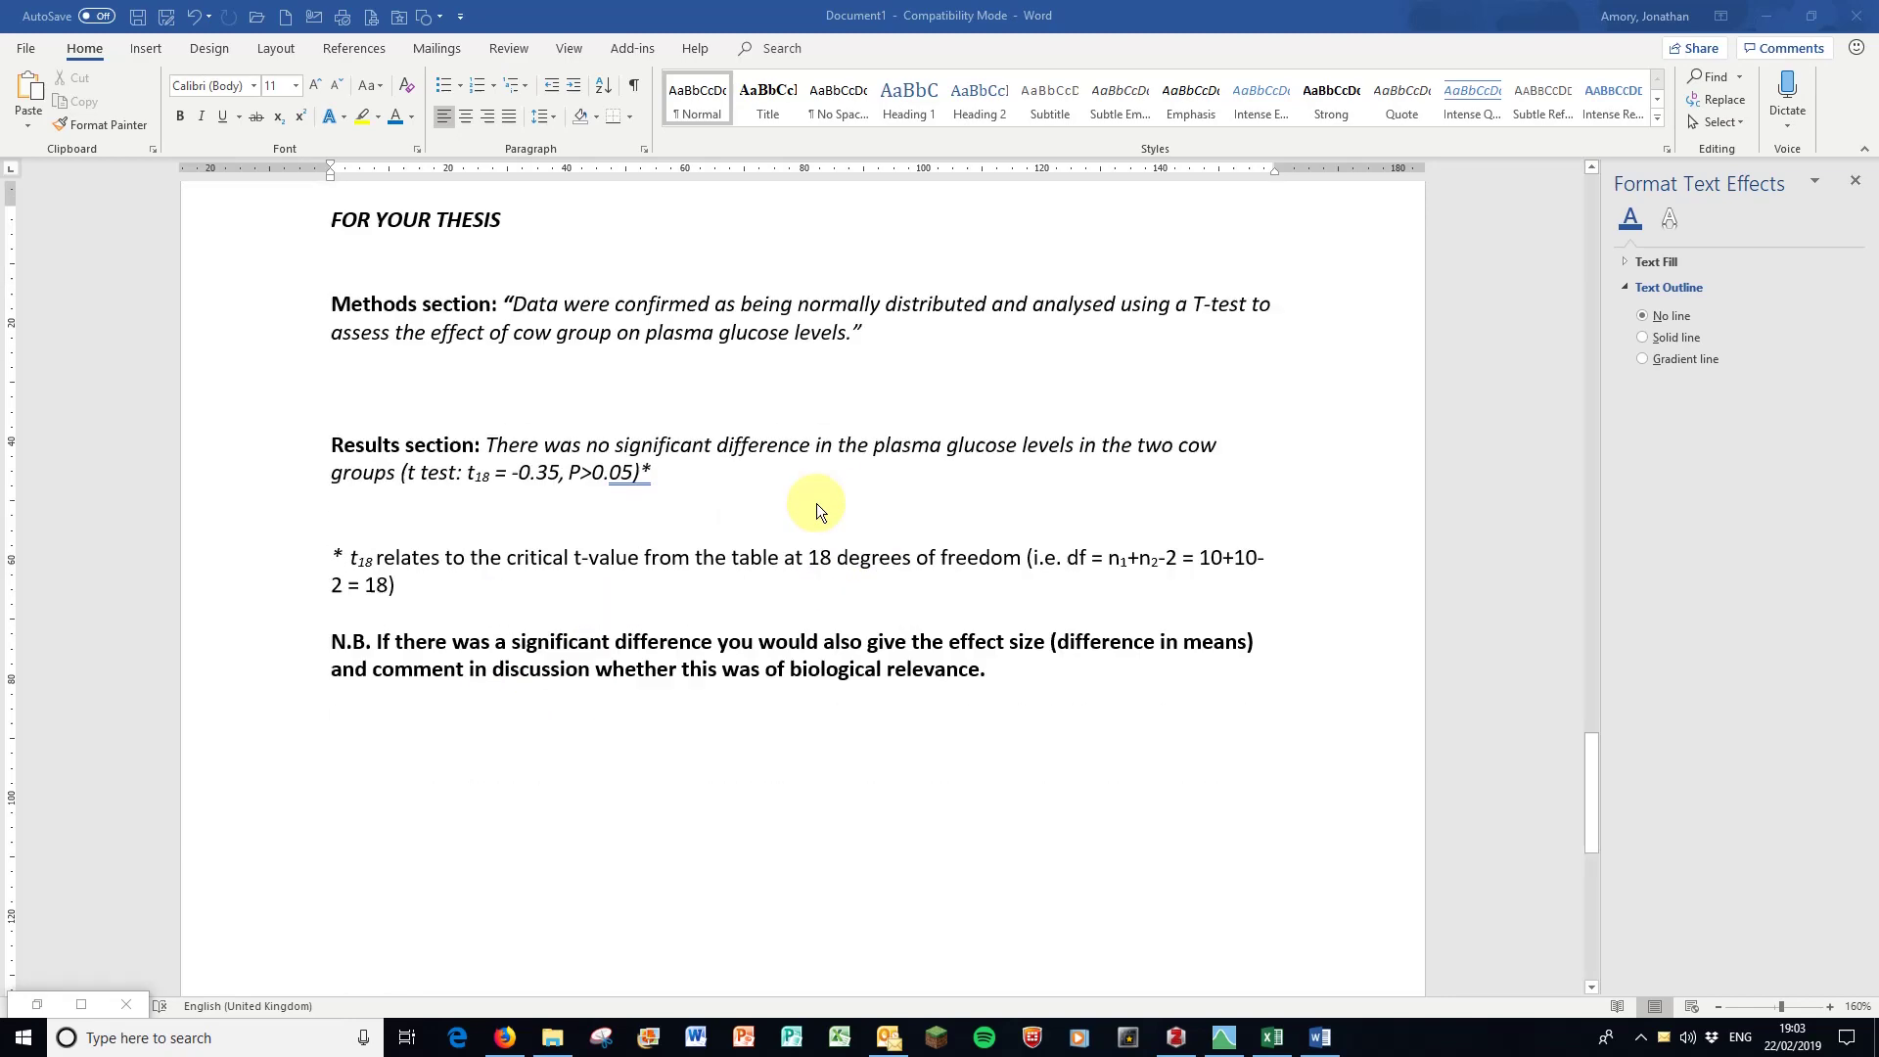